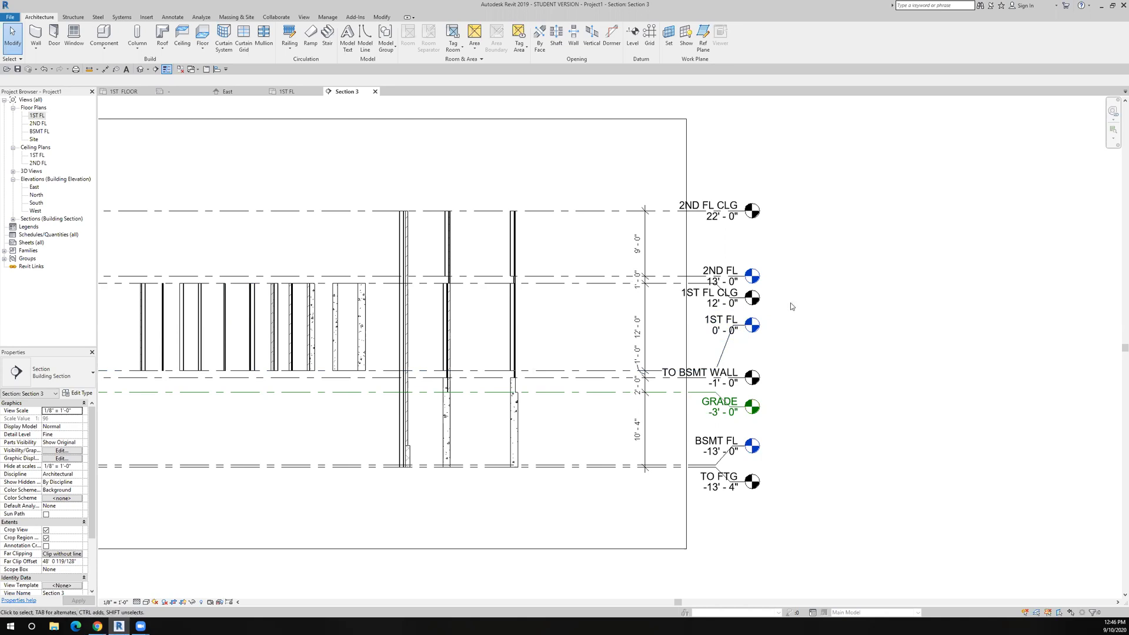
- Copy the GRADE level 42" downward in the section view
left_click(588, 392)
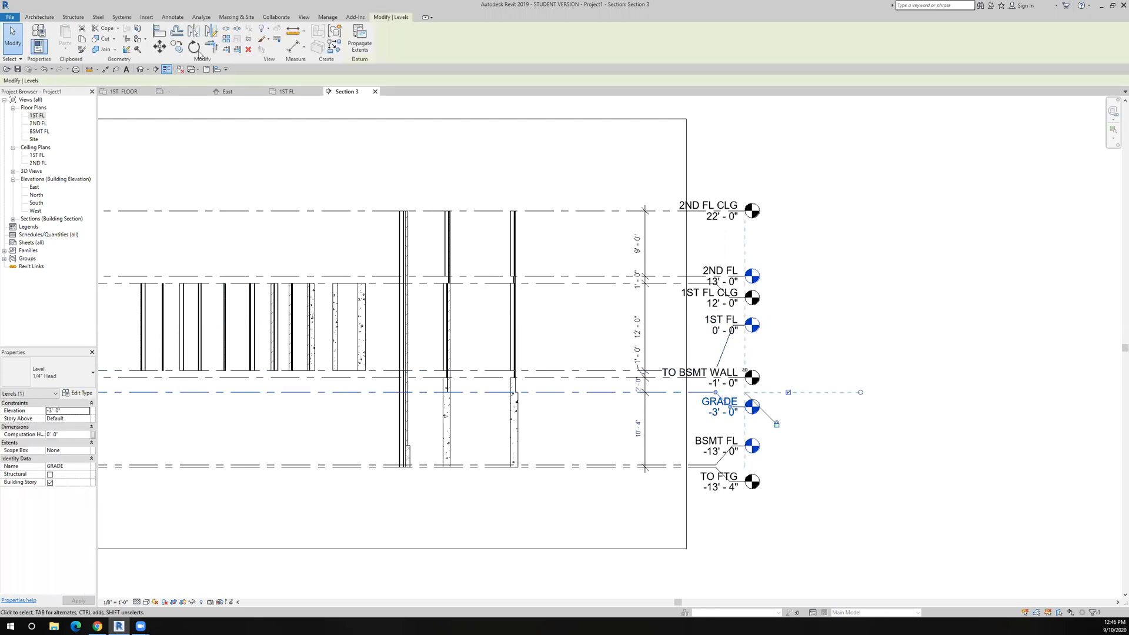
left_click(177, 48)
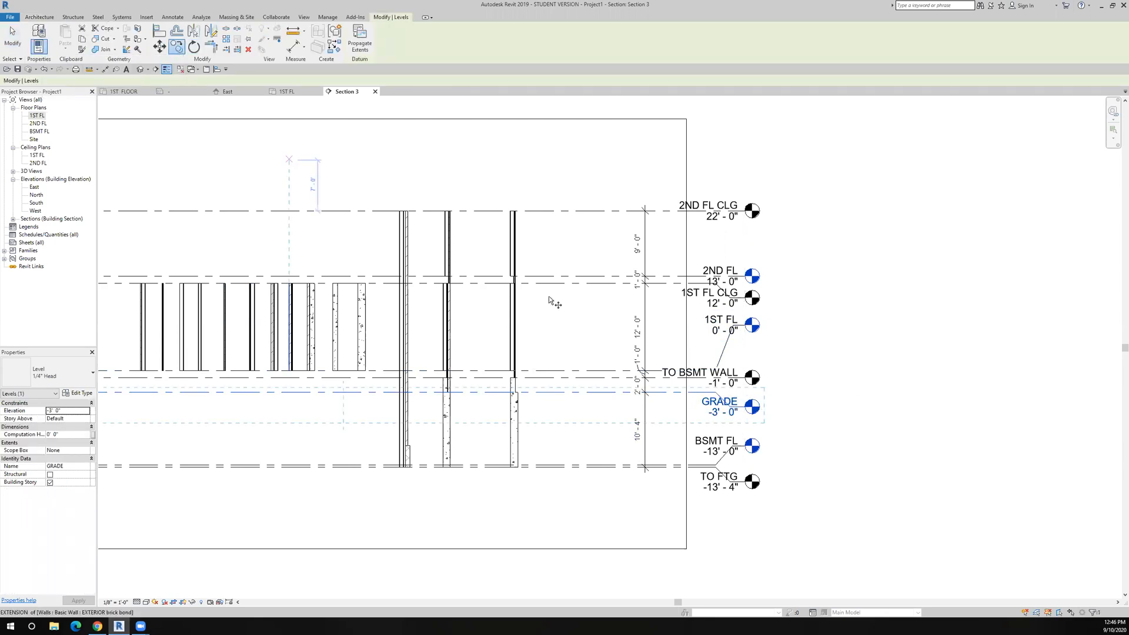
left_click(573, 307)
type("42")
type("\"")
key("Return")
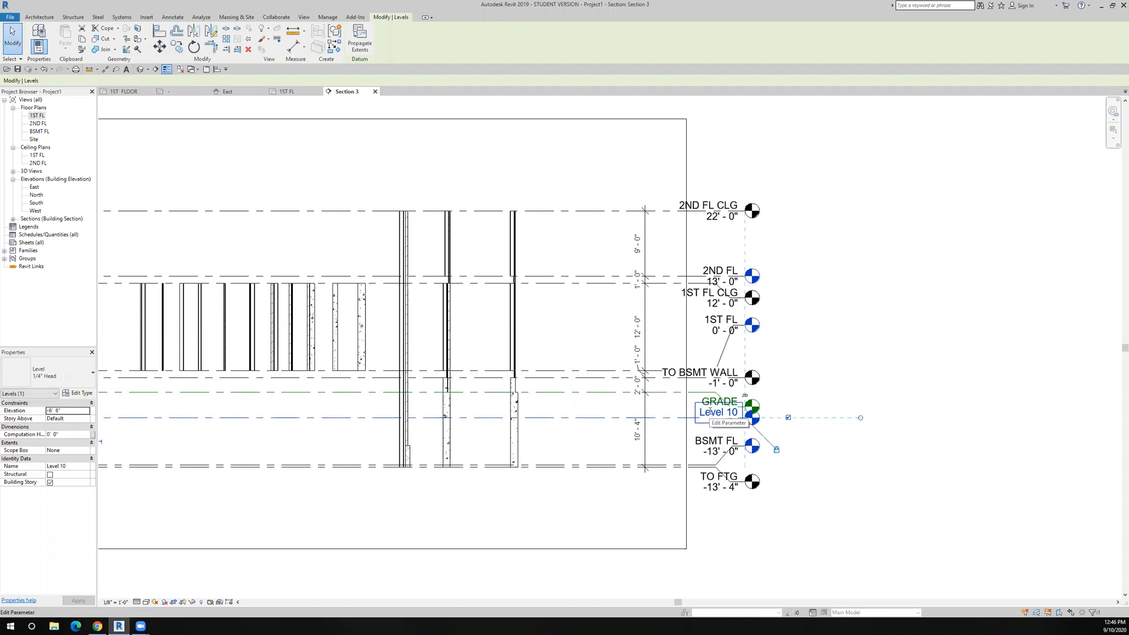
- Rename the new level below GRADE as BO GAR FTG
left_click(710, 412)
type("bo")
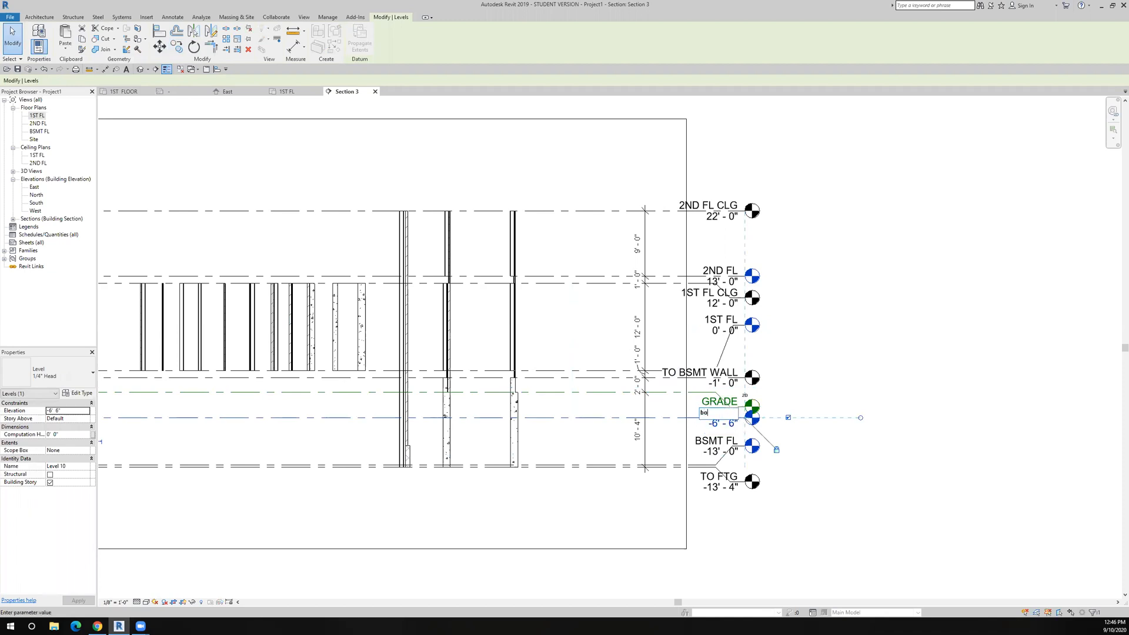
key("BackSpace")
key("BackSpace")
type("BO GAR FTG")
key("Return")
left_click(798, 514)
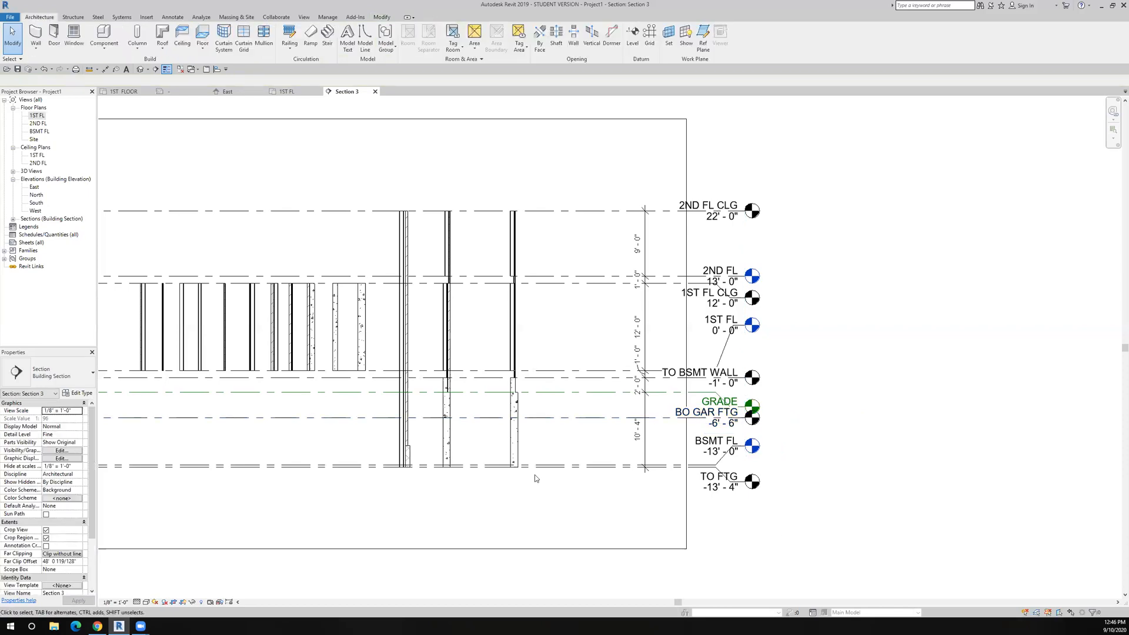
- Copy the Exterior -siding brick wall stacked wall to the empty space between the last wall and the dimension string
left_click(448, 442)
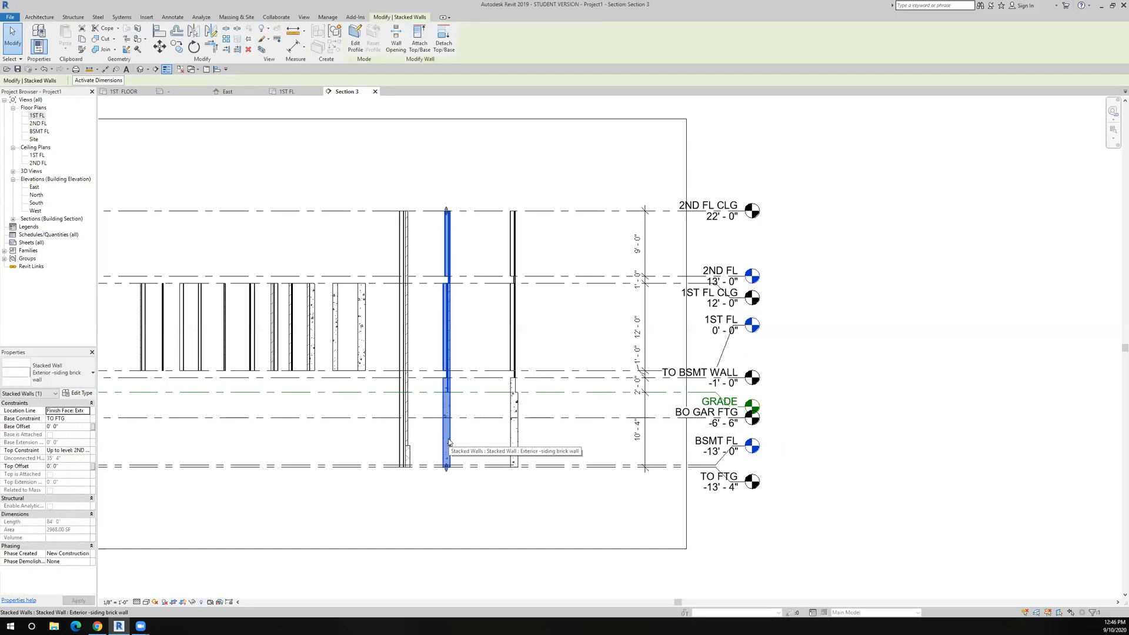
left_click(175, 48)
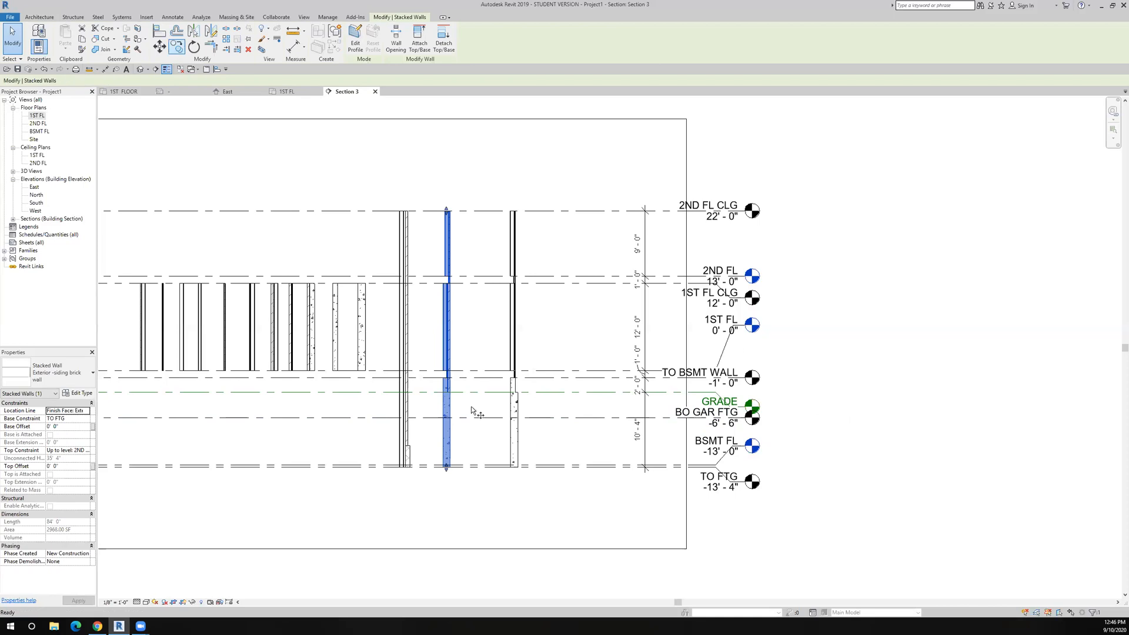
left_click(448, 435)
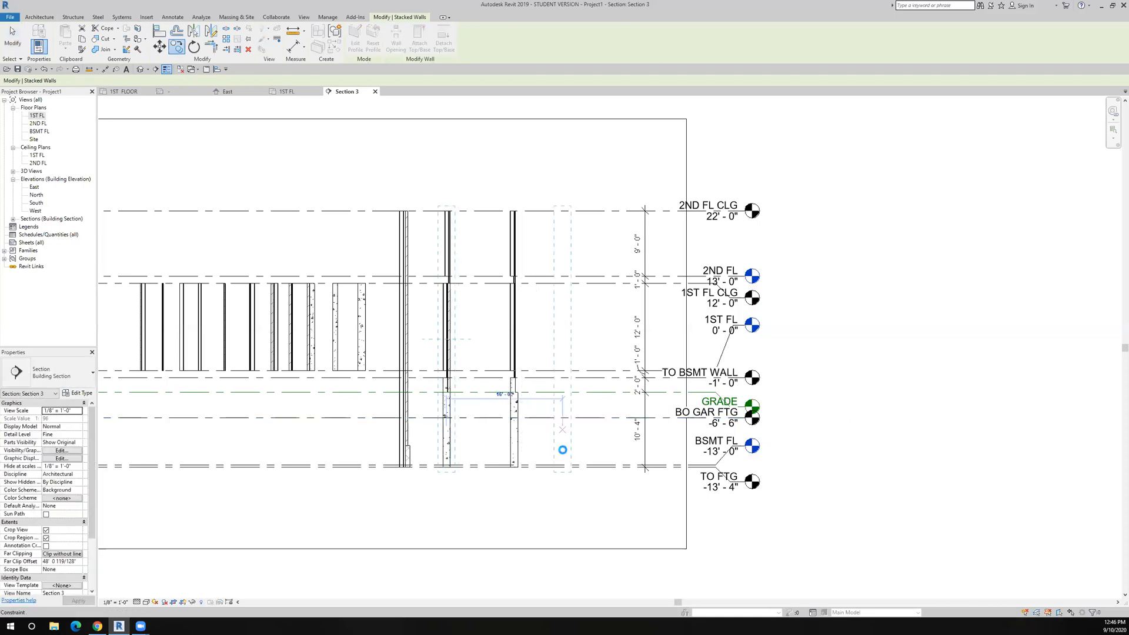
left_click(562, 450)
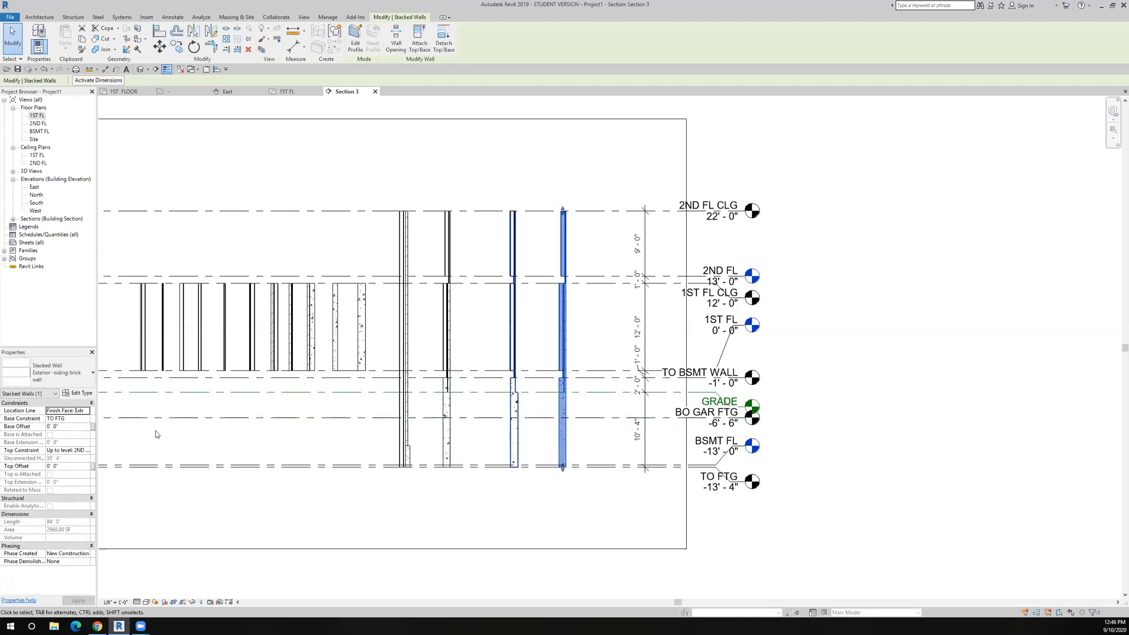
- Duplicate the copied stacked wall's type under the name Exterior -GARAGE WALL
left_click(82, 394)
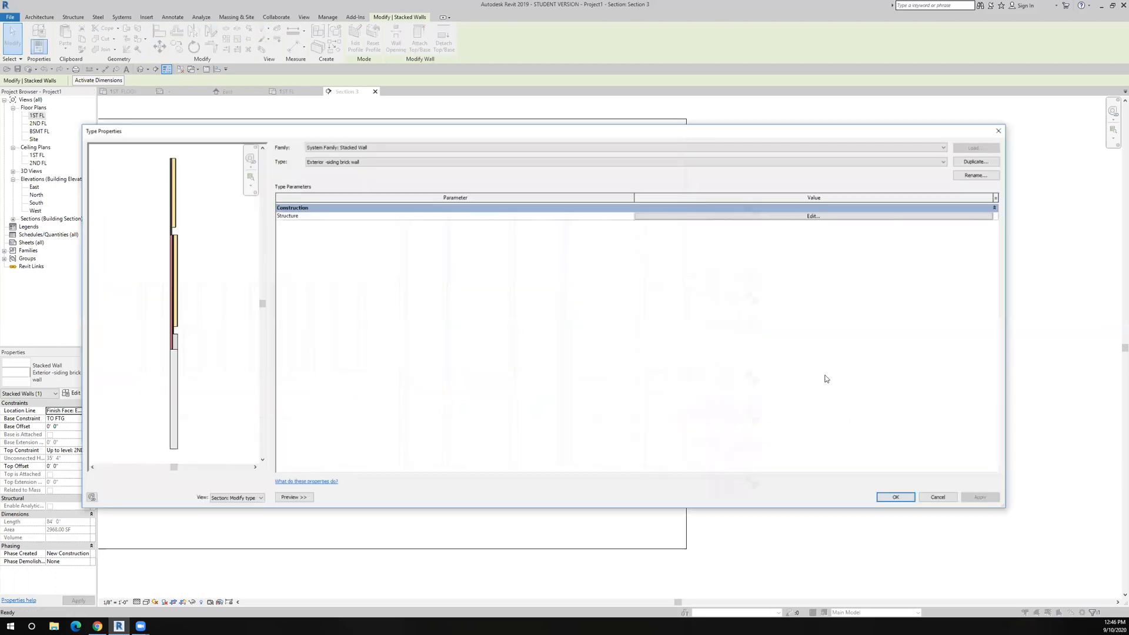
left_click(959, 164)
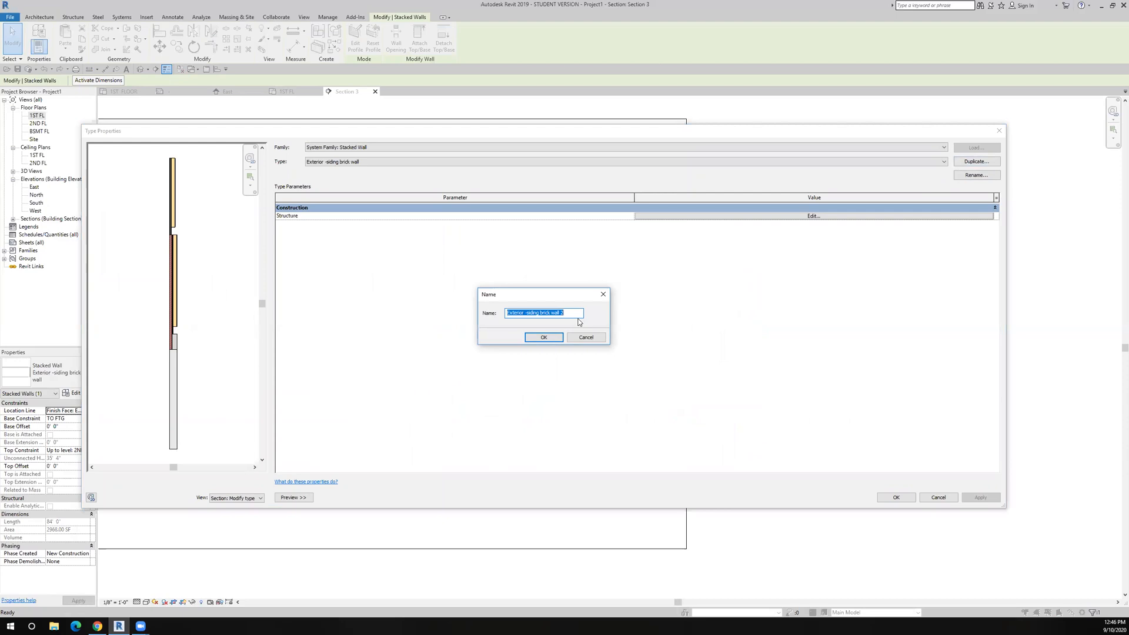
left_click_drag(566, 312, 527, 313)
type("GARAGE WALL")
left_click(550, 340)
left_click(660, 216)
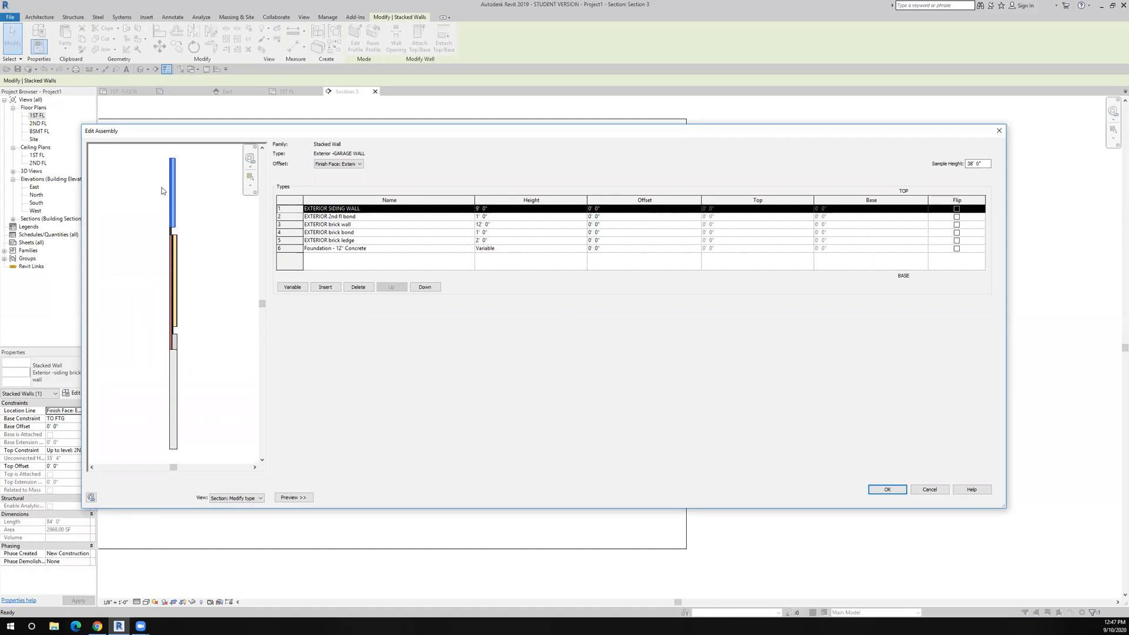
left_click(358, 287)
left_click(358, 287)
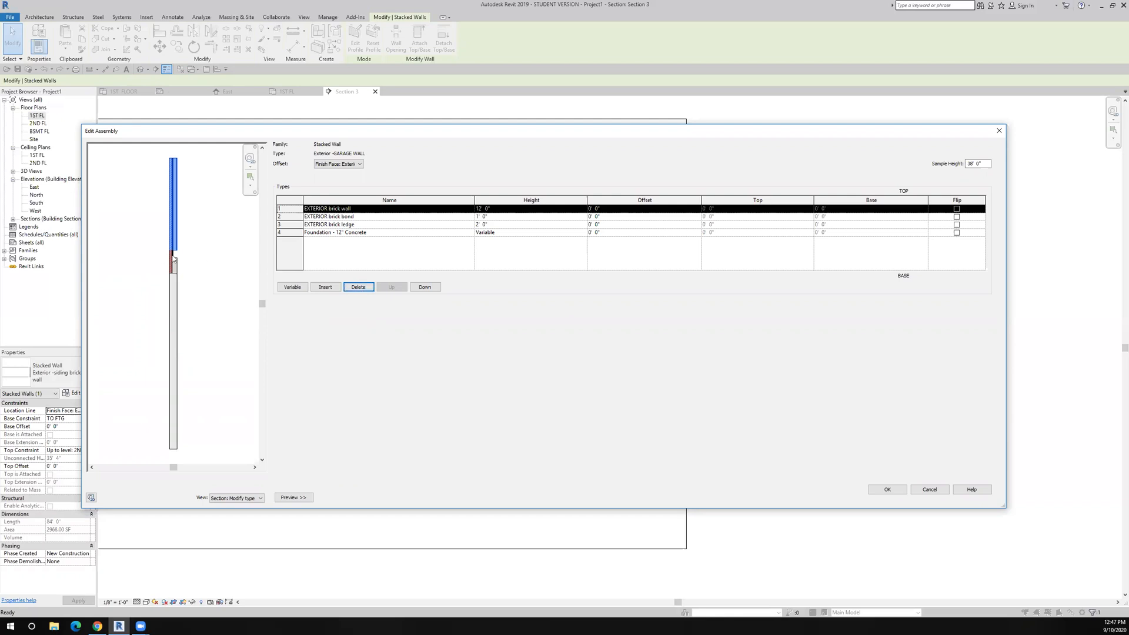
scroll(173, 257, "up", 5)
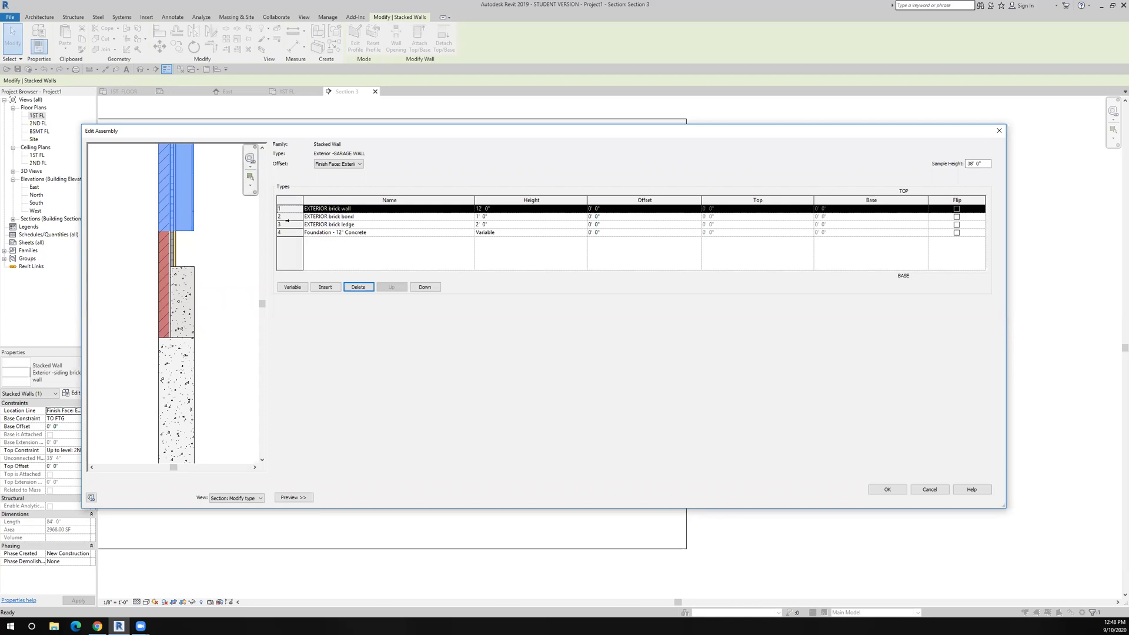
left_click(361, 287)
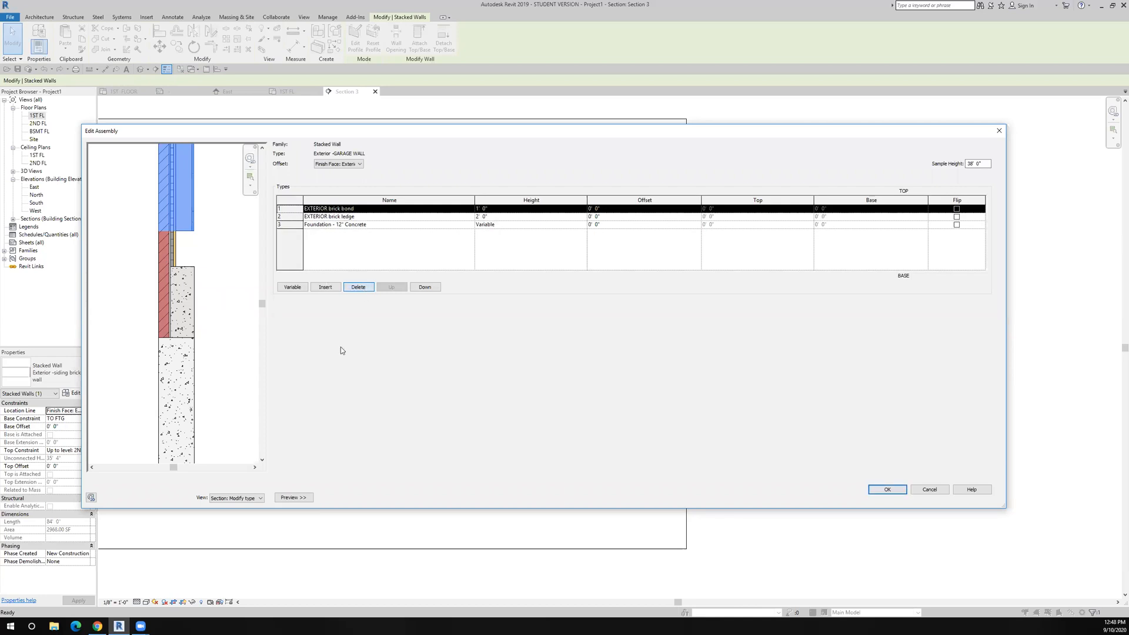
scroll(195, 352, "down", 5)
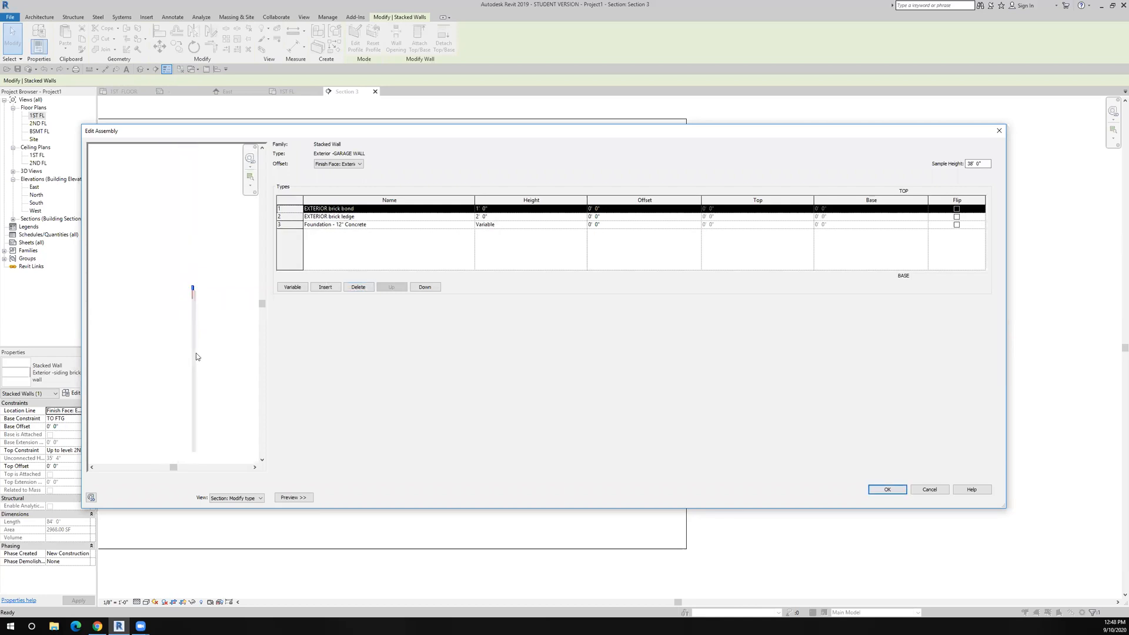
scroll(196, 327, "up", 5)
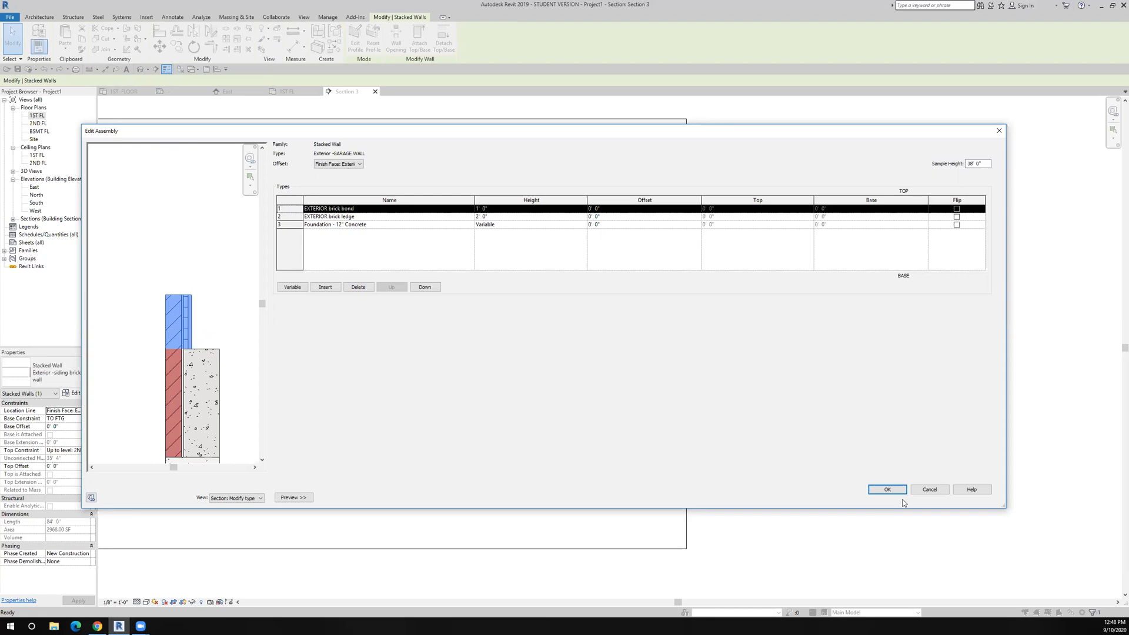
left_click(929, 489)
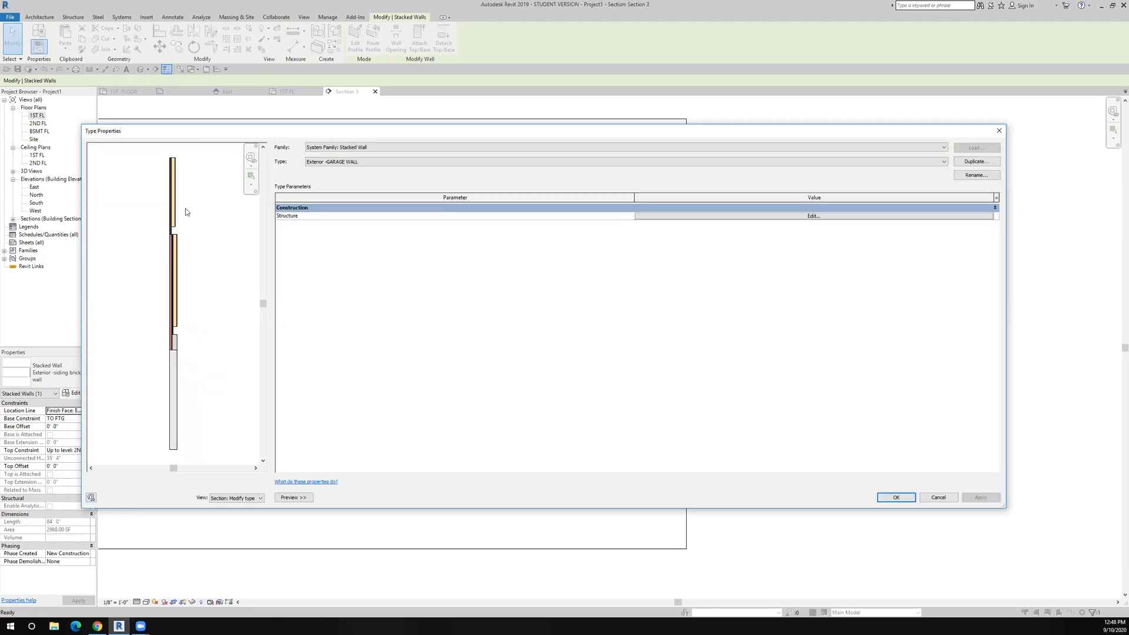
left_click(690, 217)
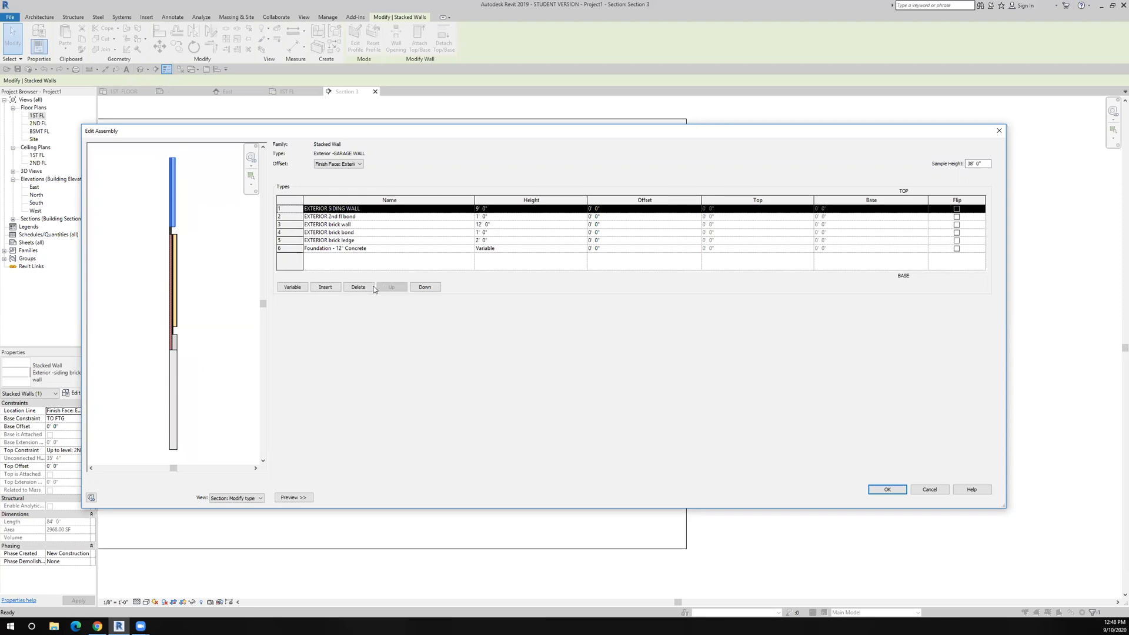
left_click(360, 286)
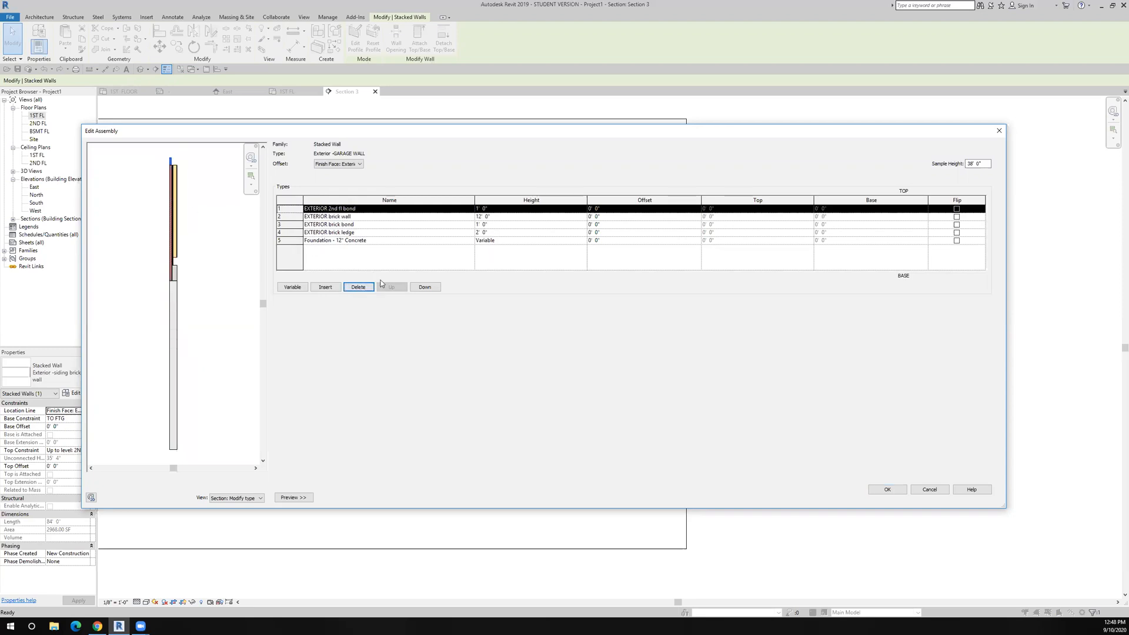
left_click(366, 288)
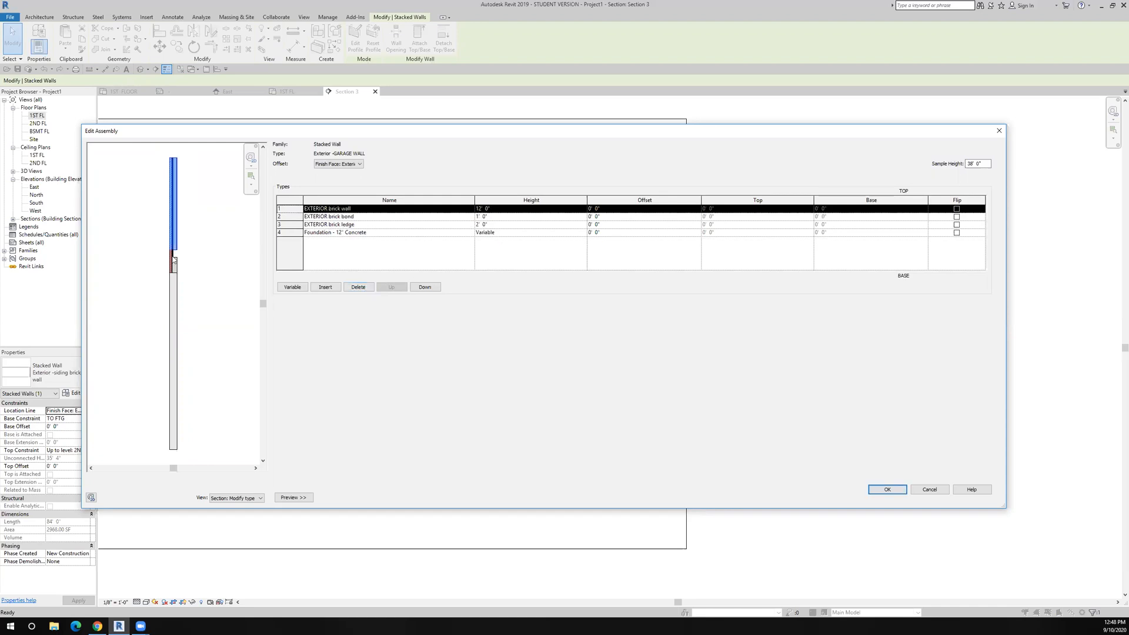
left_click(280, 225)
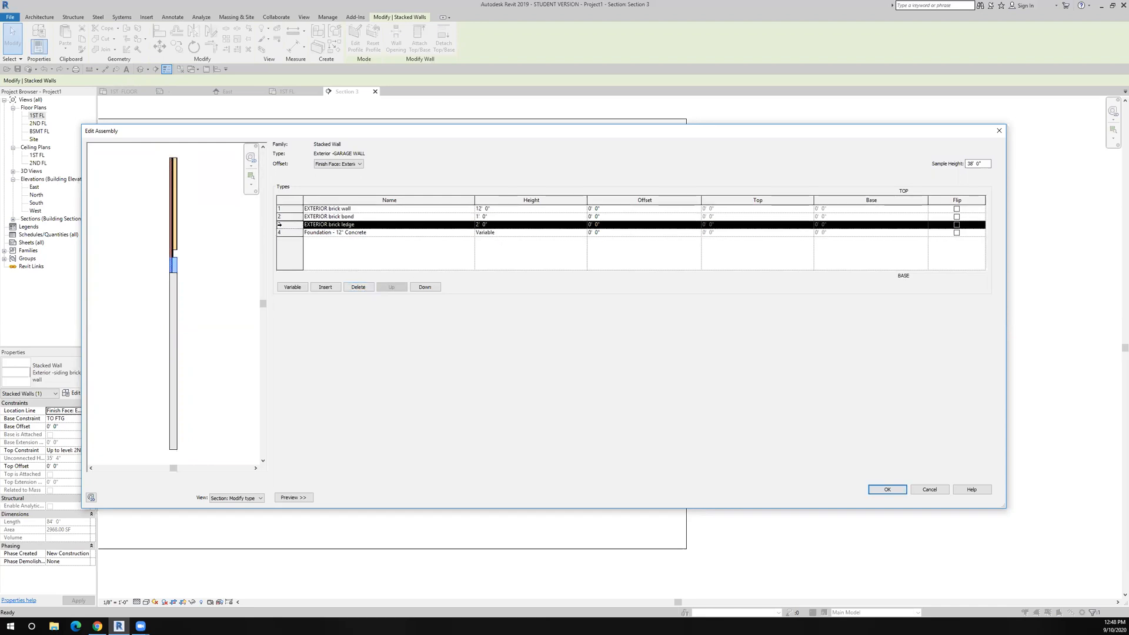
left_click(285, 217)
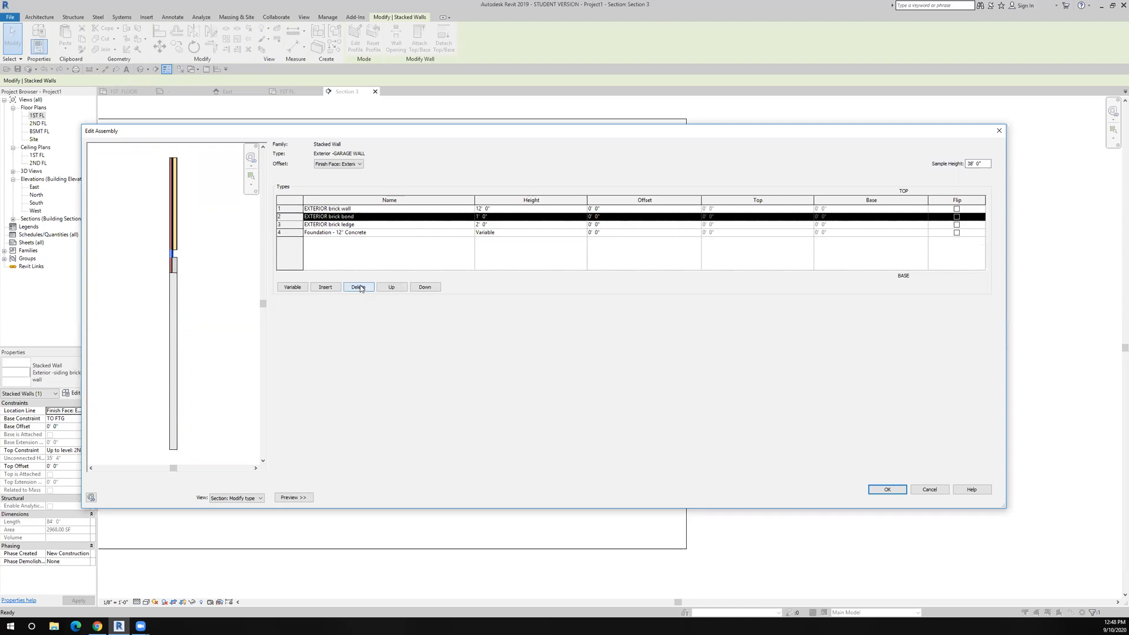
double_click(361, 287)
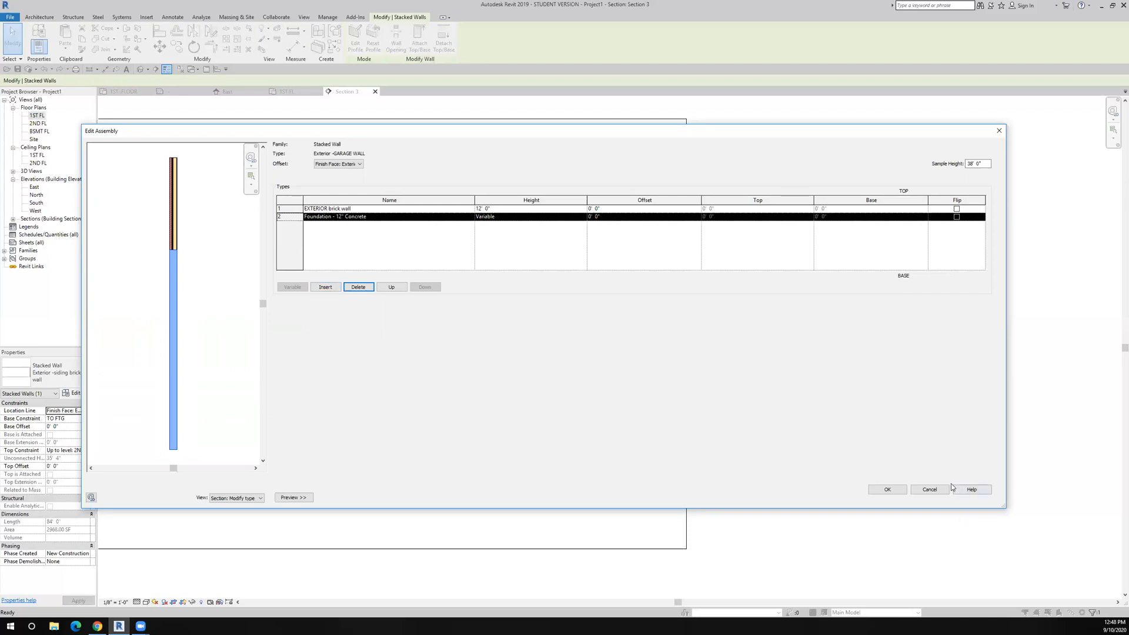
left_click(937, 493)
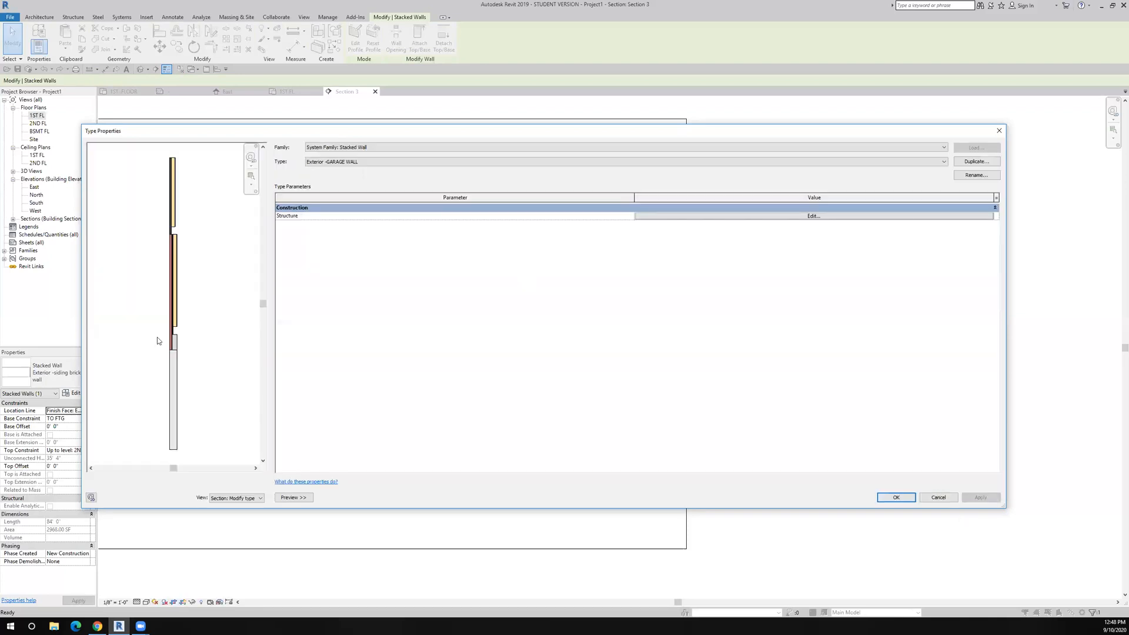
- Delete the EXTERIOR SIDING WALL, EXTERIOR 2nd fl bond and EXTERIOR brick bond components from the garage wall's structure
left_click(643, 216)
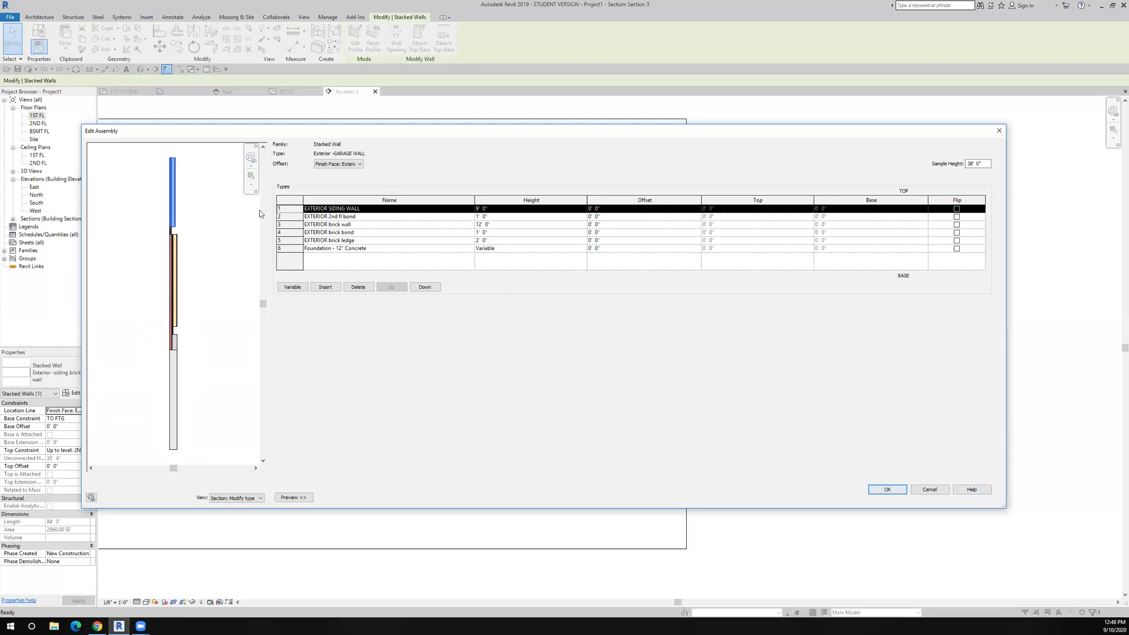
left_click(355, 289)
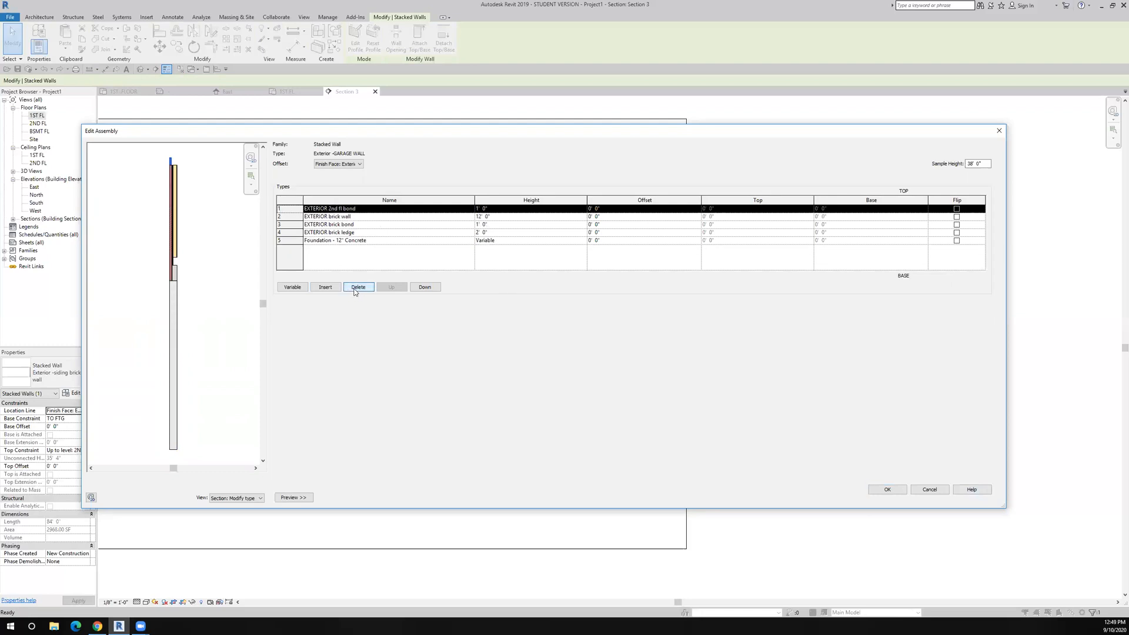
left_click(355, 289)
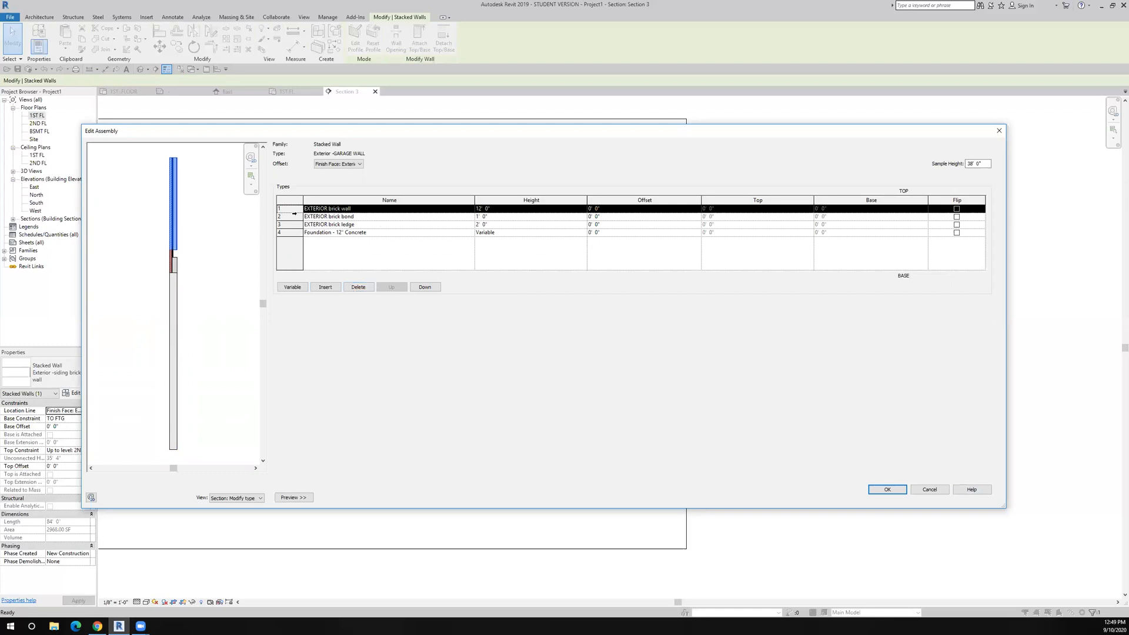
left_click(290, 215)
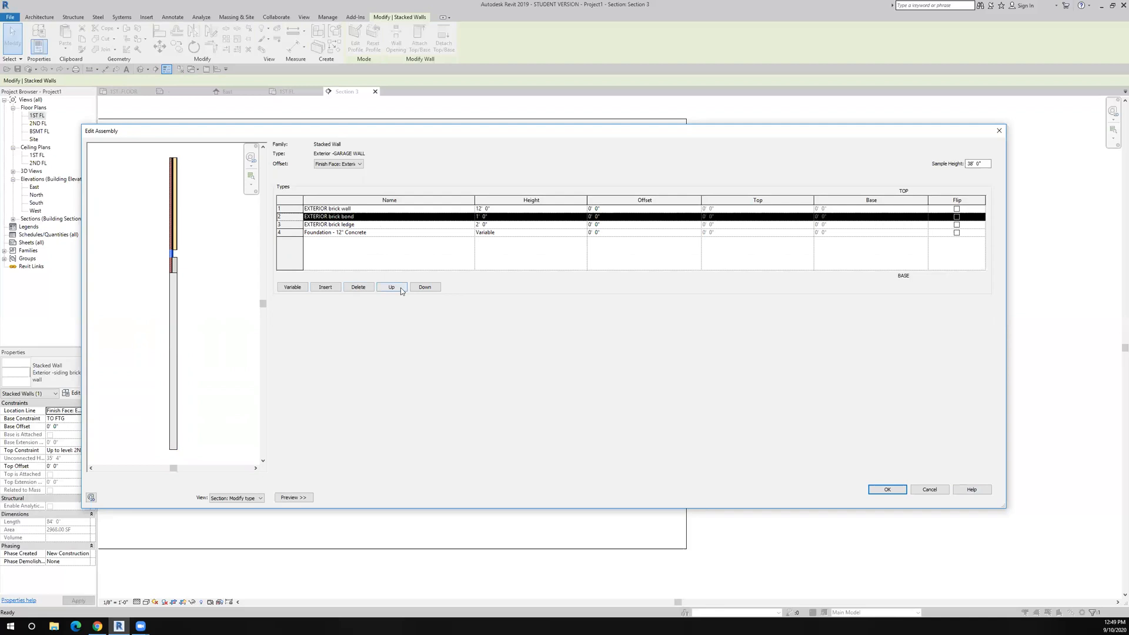
left_click(358, 288)
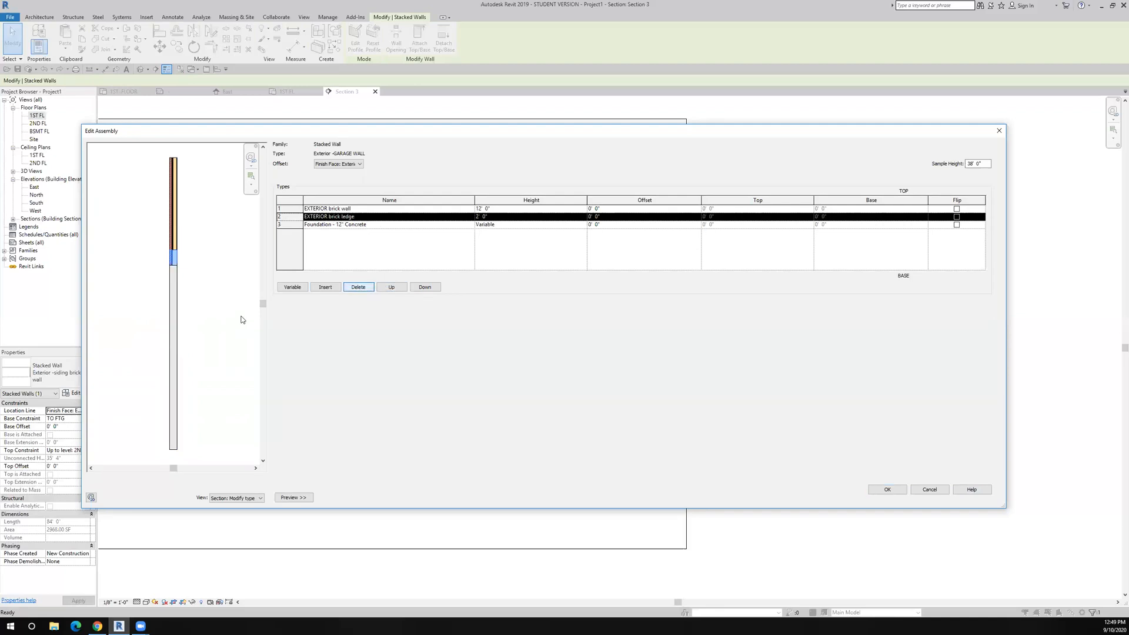
- Set the height of the EXTERIOR brick ledge component to 8"
scroll(183, 269, "up", 4)
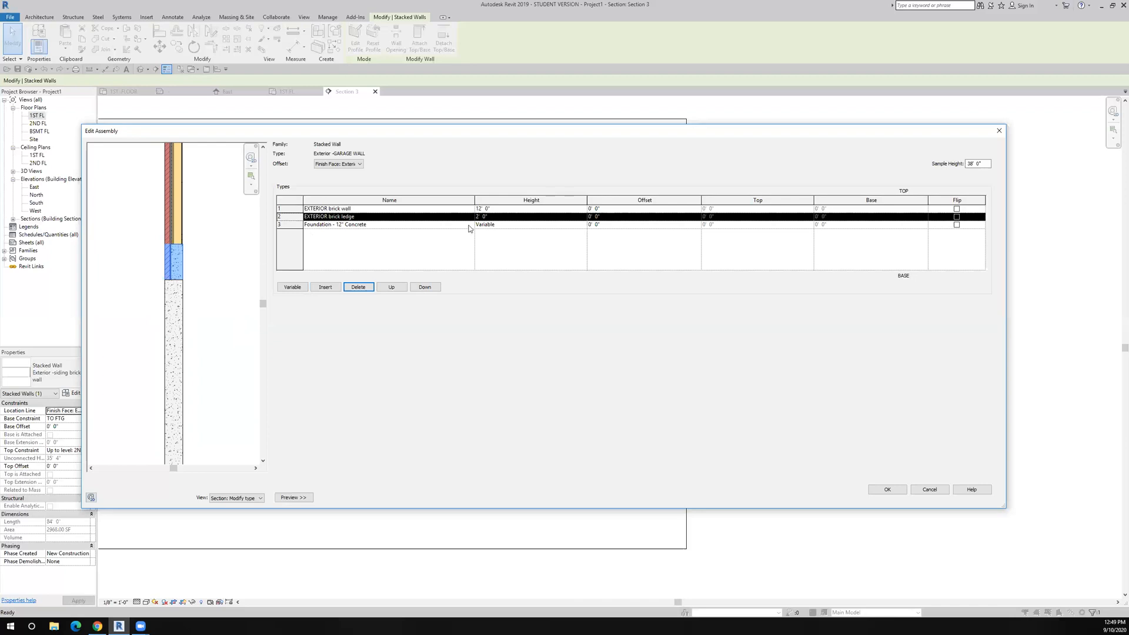
left_click(496, 217)
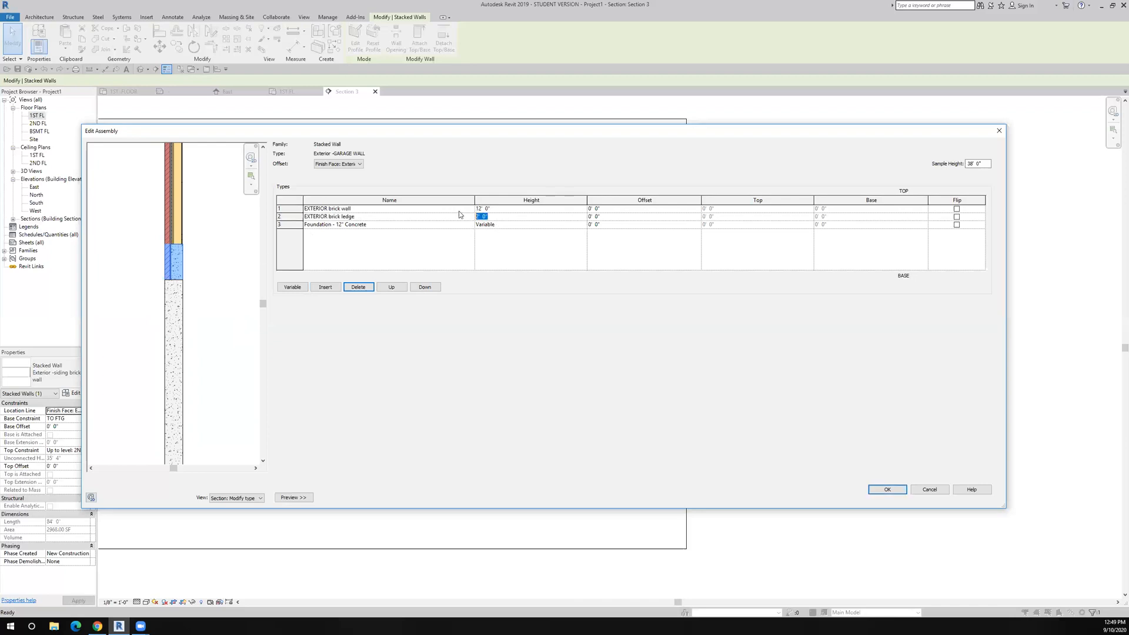
type("8")
key("Tab")
scroll(182, 241, "down", 2)
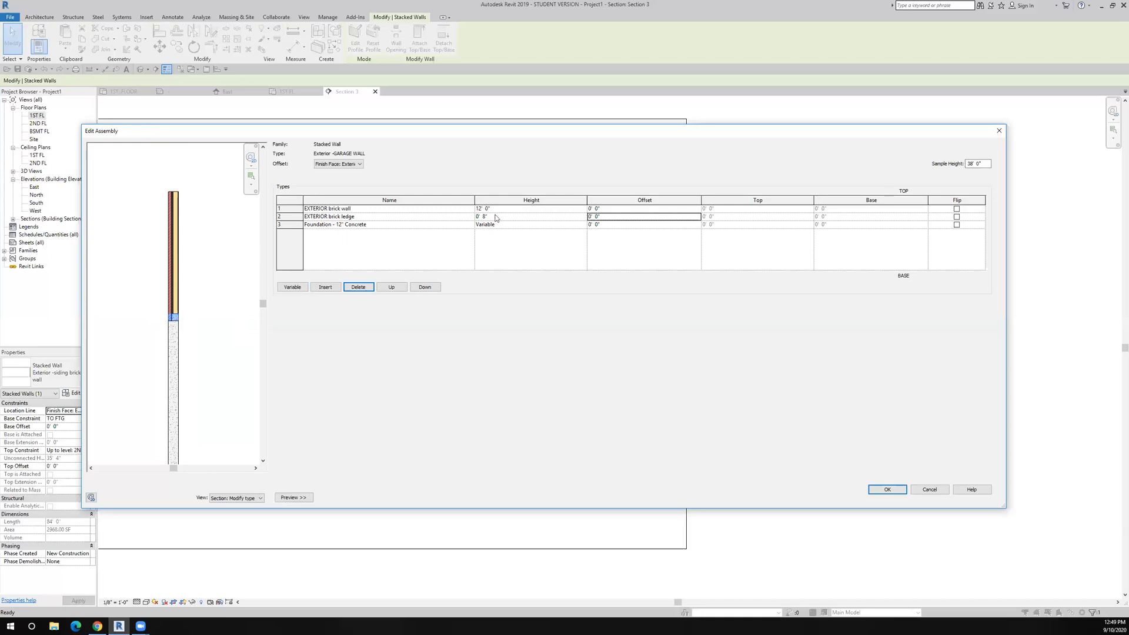
- Set the height of the EXTERIOR brick wall component to 13'
left_click(493, 209)
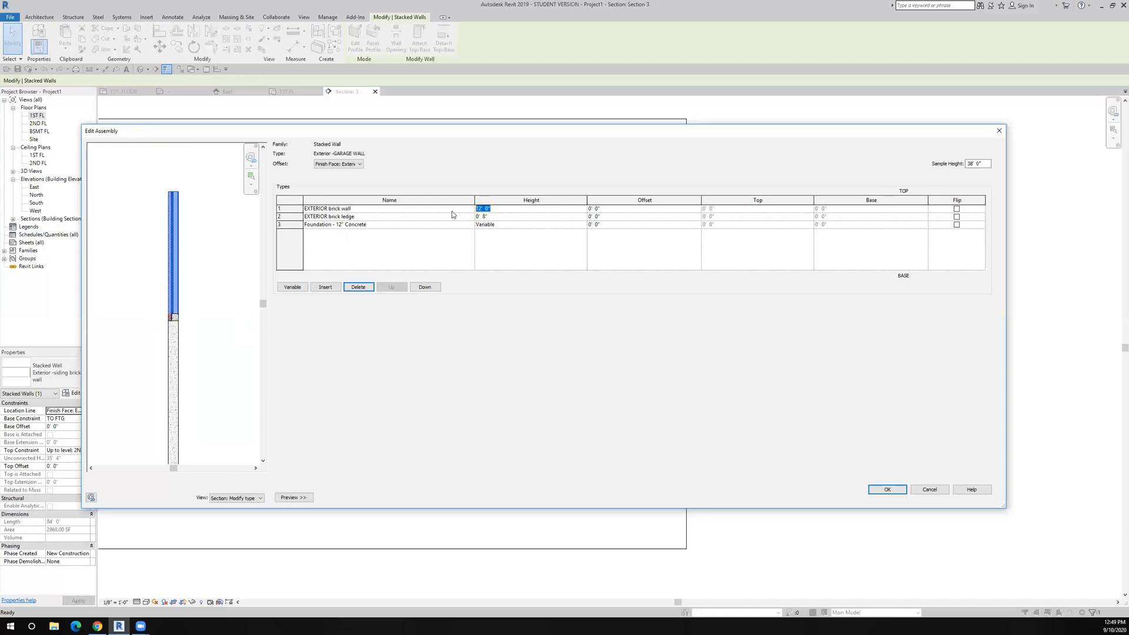
type("13")
key("Tab")
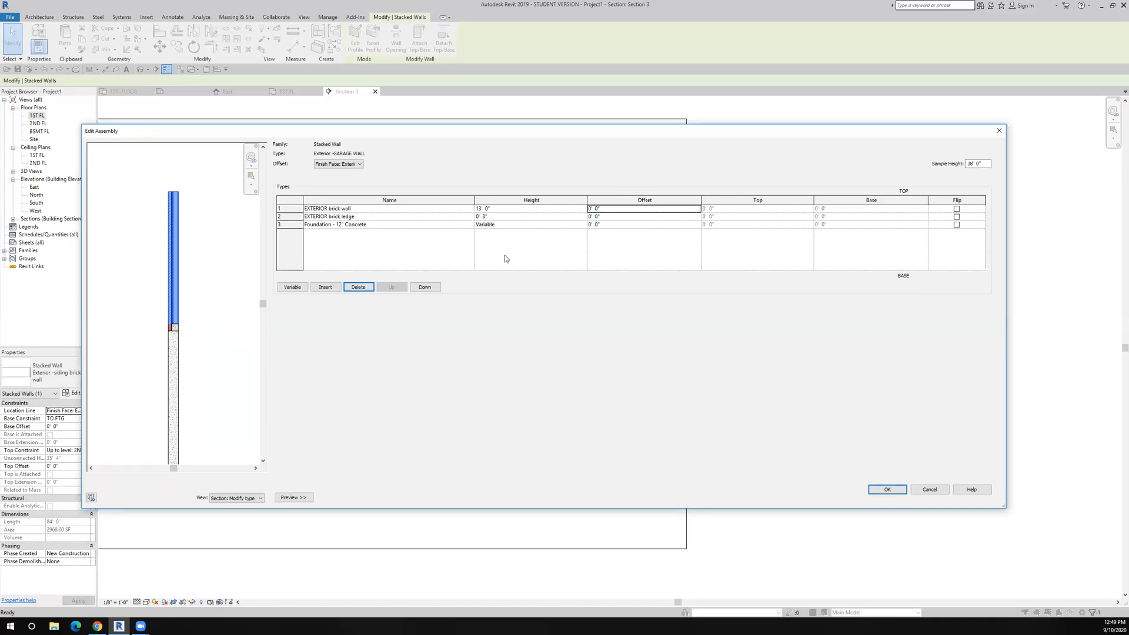
- Check the brick ledge area in the garage wall's section preview, accept the type changes and deselect the wall
scroll(202, 376, "up", 2)
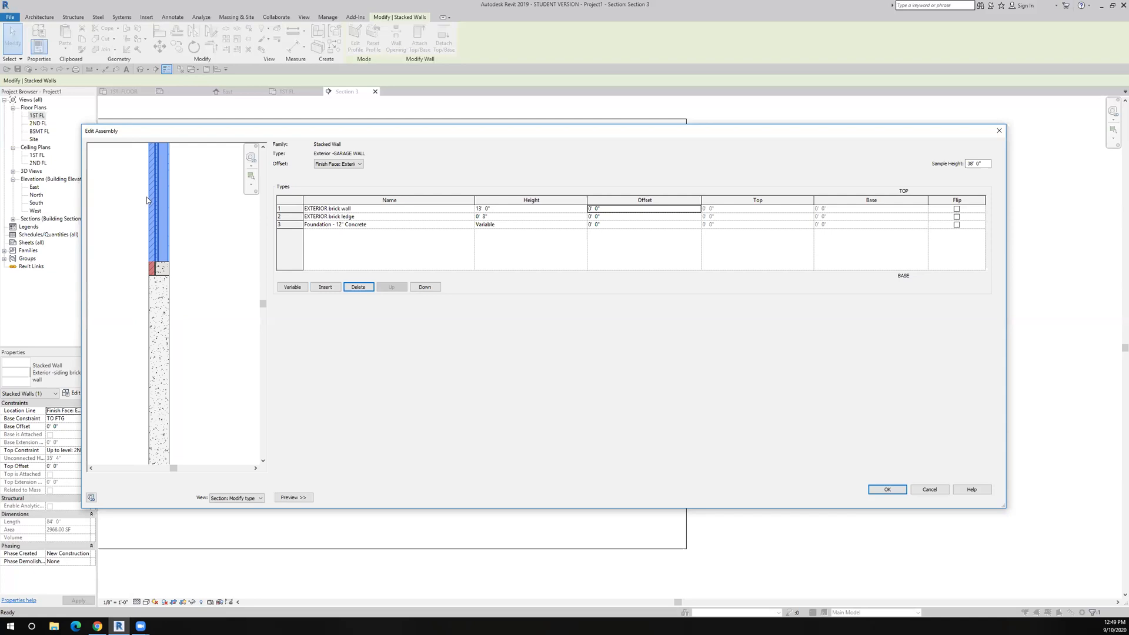
scroll(148, 200, "up", 2)
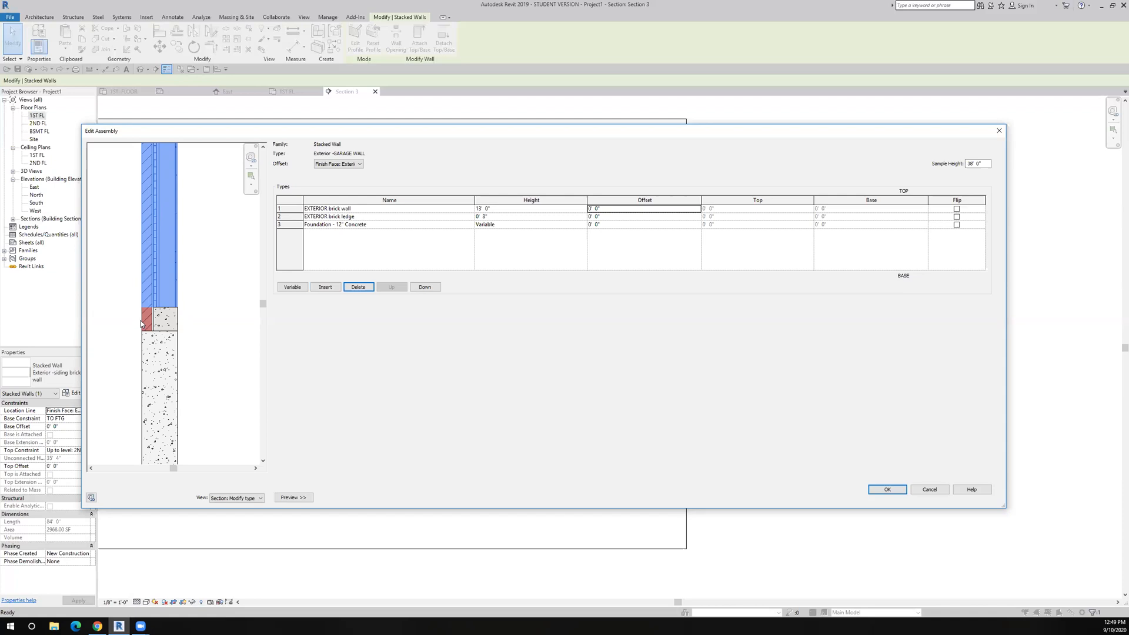
scroll(140, 323, "down", 2)
scroll(152, 379, "down", 1)
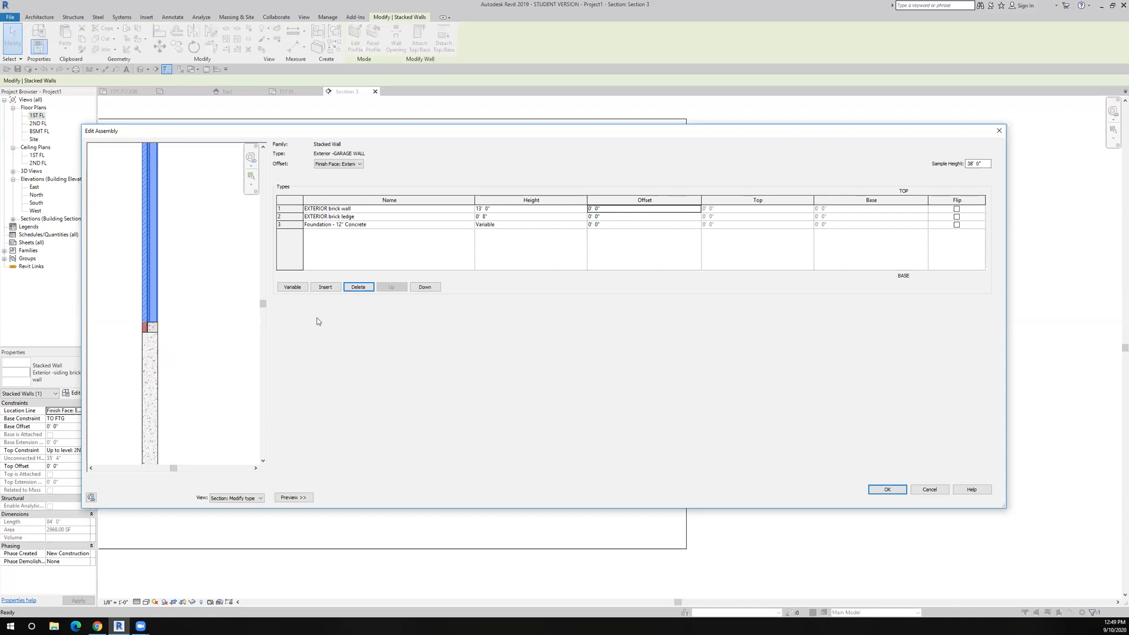
left_click(882, 490)
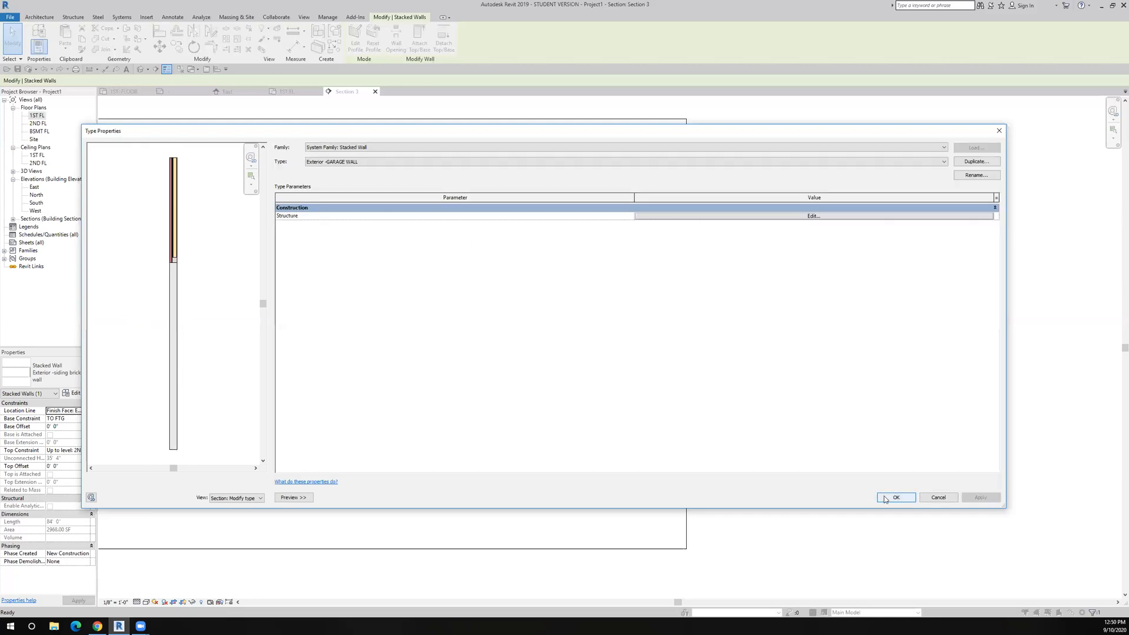
left_click(883, 498)
left_click(604, 421)
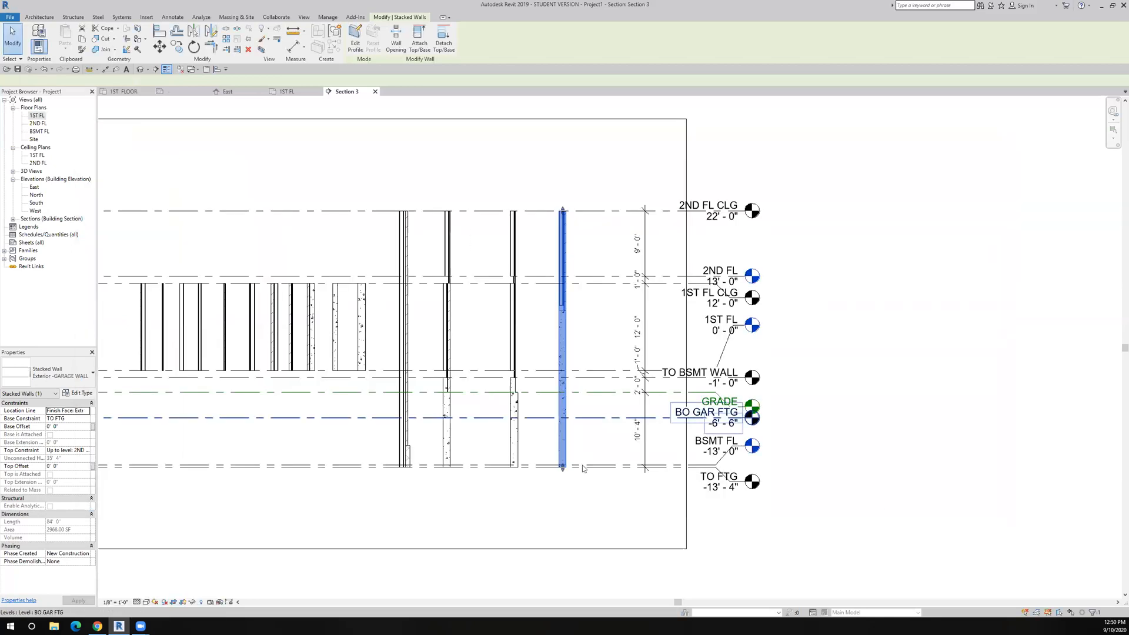
left_click(577, 454)
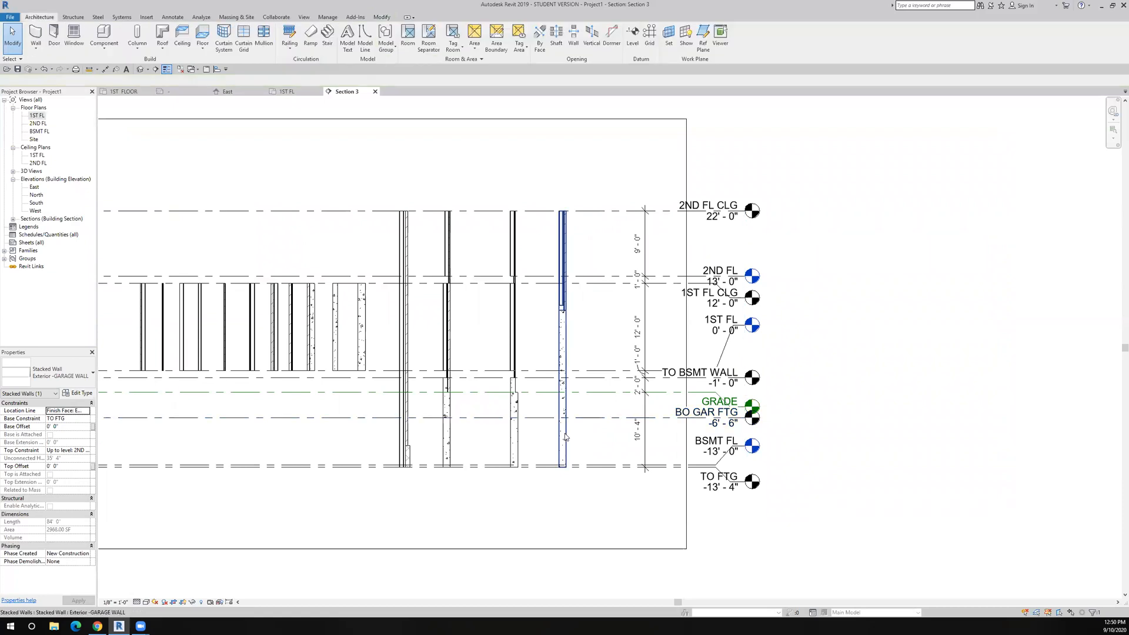
- Set the garage wall's base constraint to the BO GAR FTG level
left_click(560, 470)
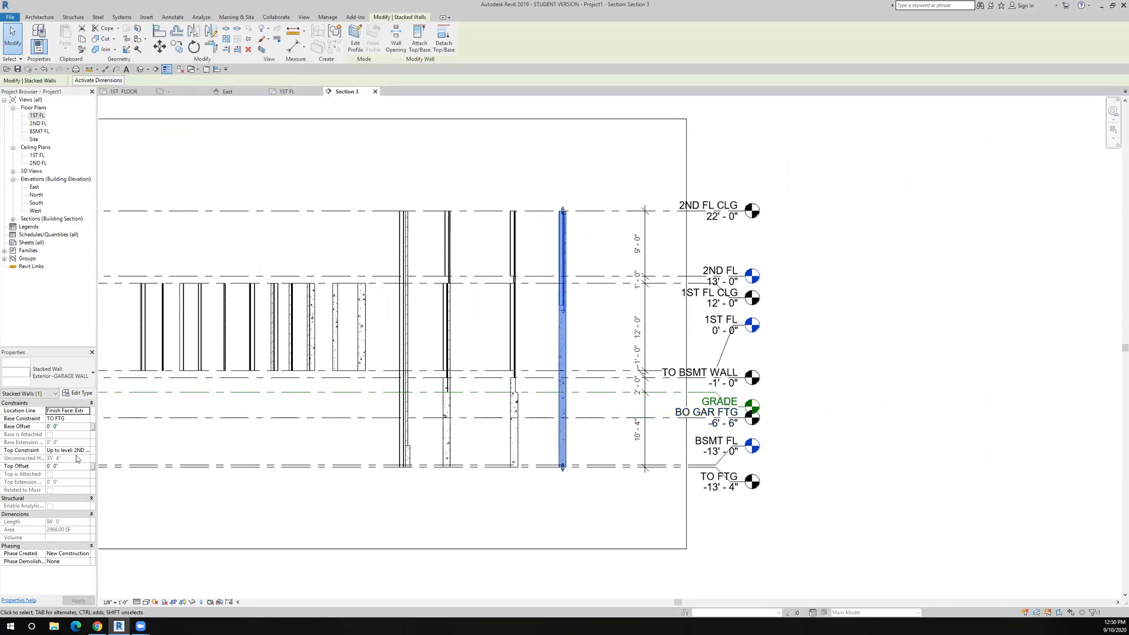
left_click(86, 413)
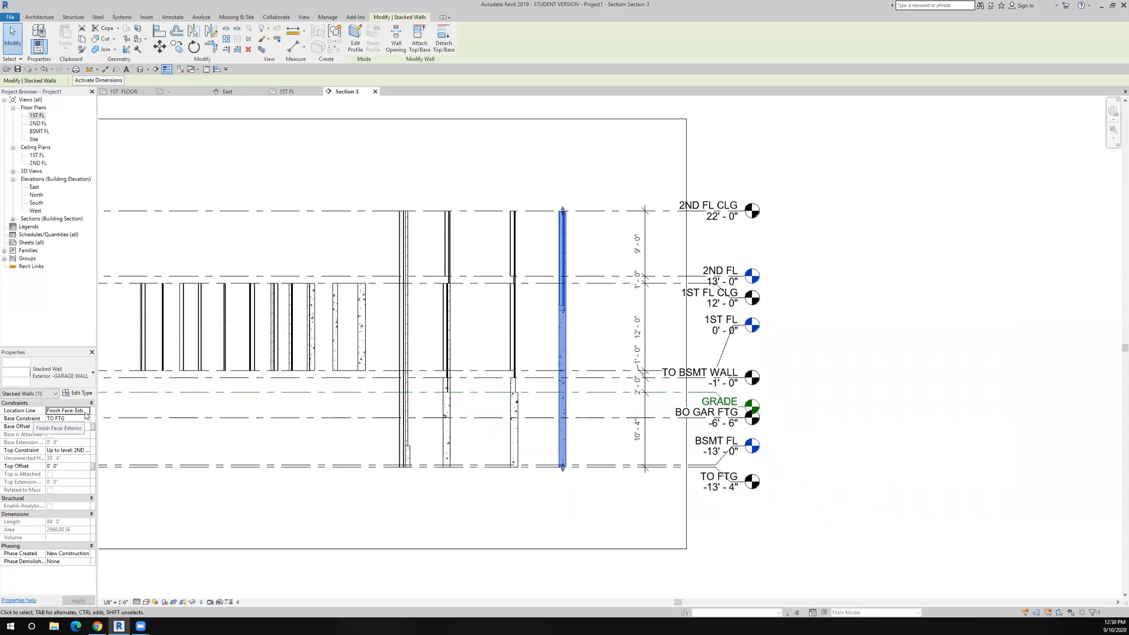
left_click(87, 419)
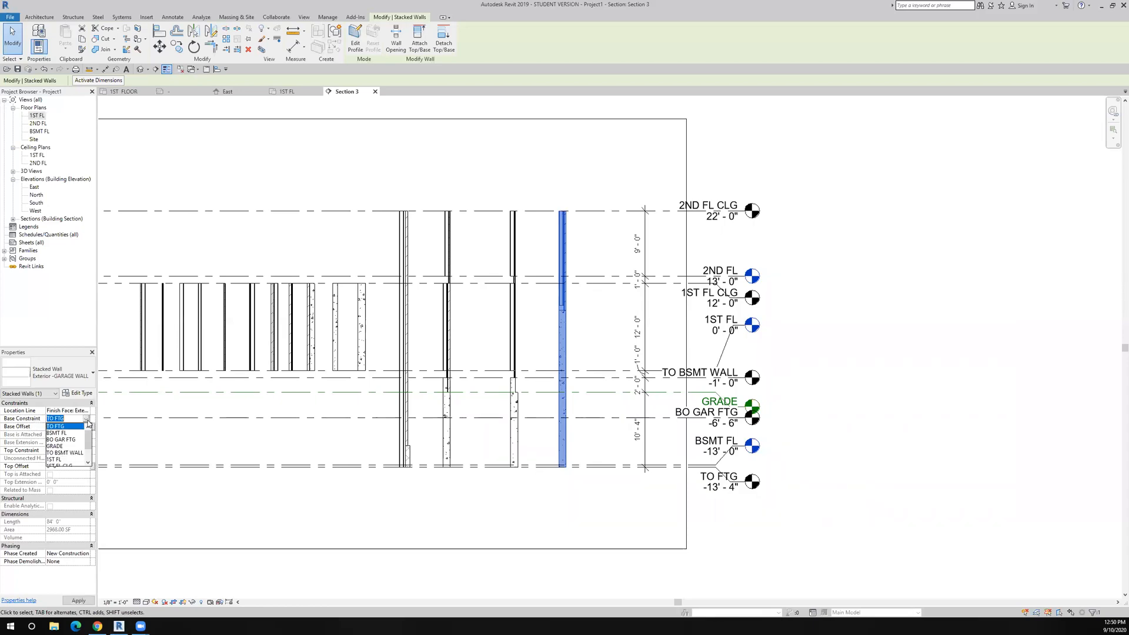
left_click(61, 440)
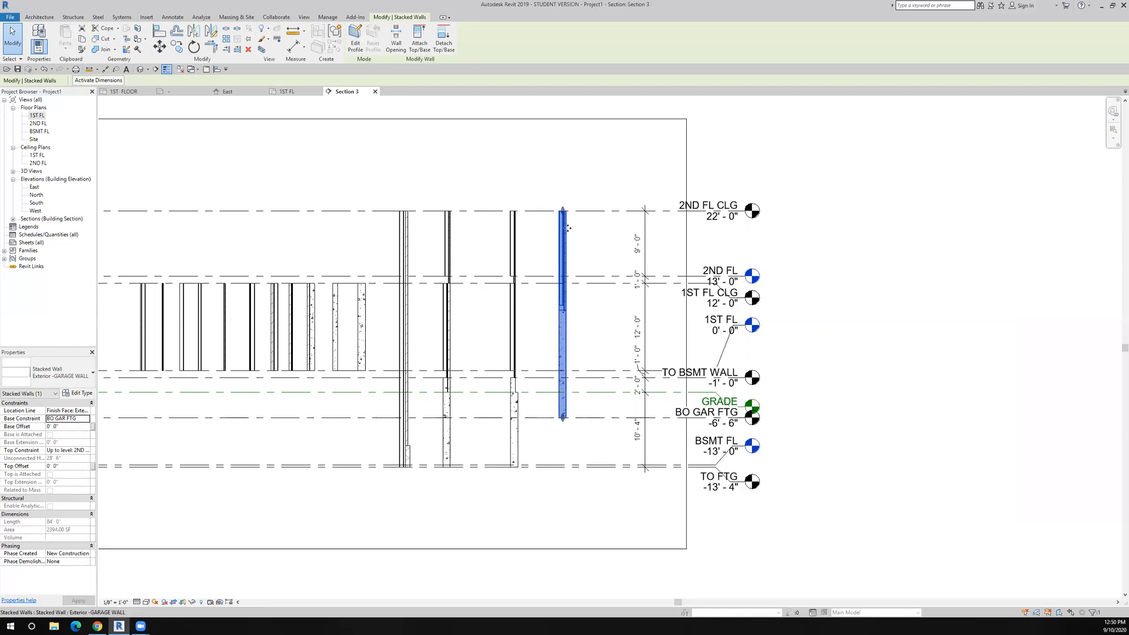
- Set the garage wall's top constraint to Up to level: 1ST FL CLG and deselect the wall
scroll(565, 227, "up", 2)
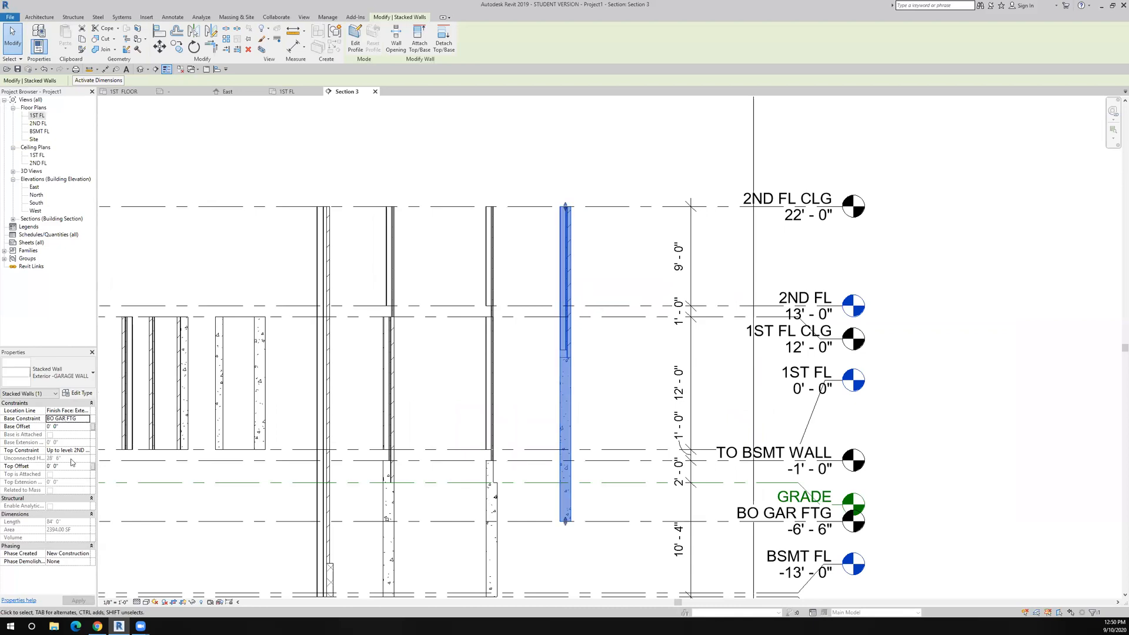
left_click(86, 450)
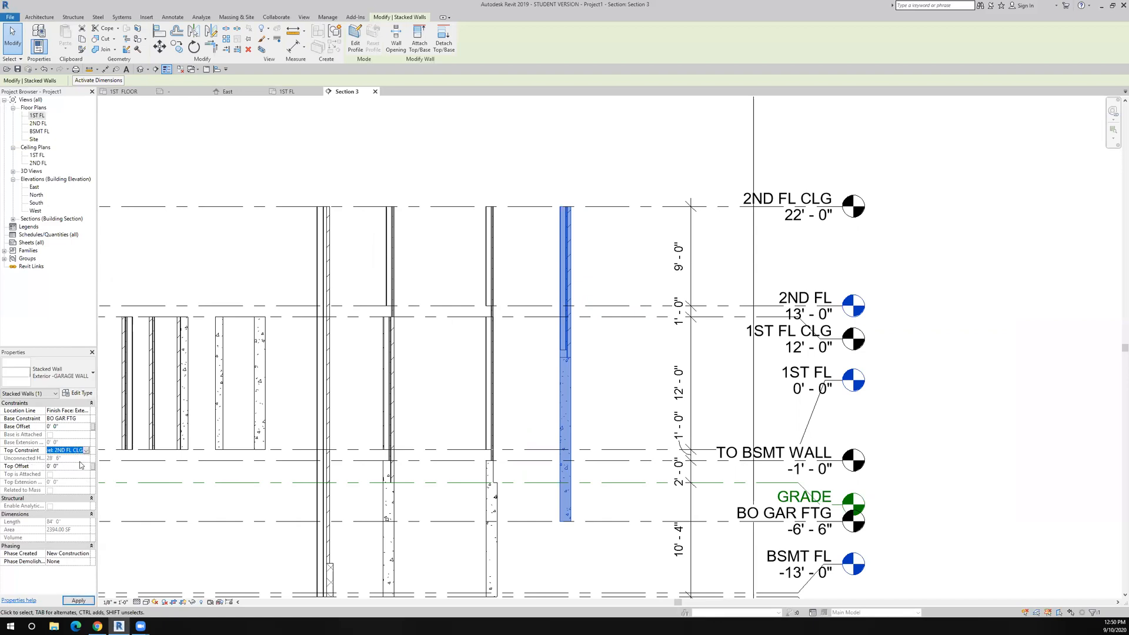
left_click(87, 450)
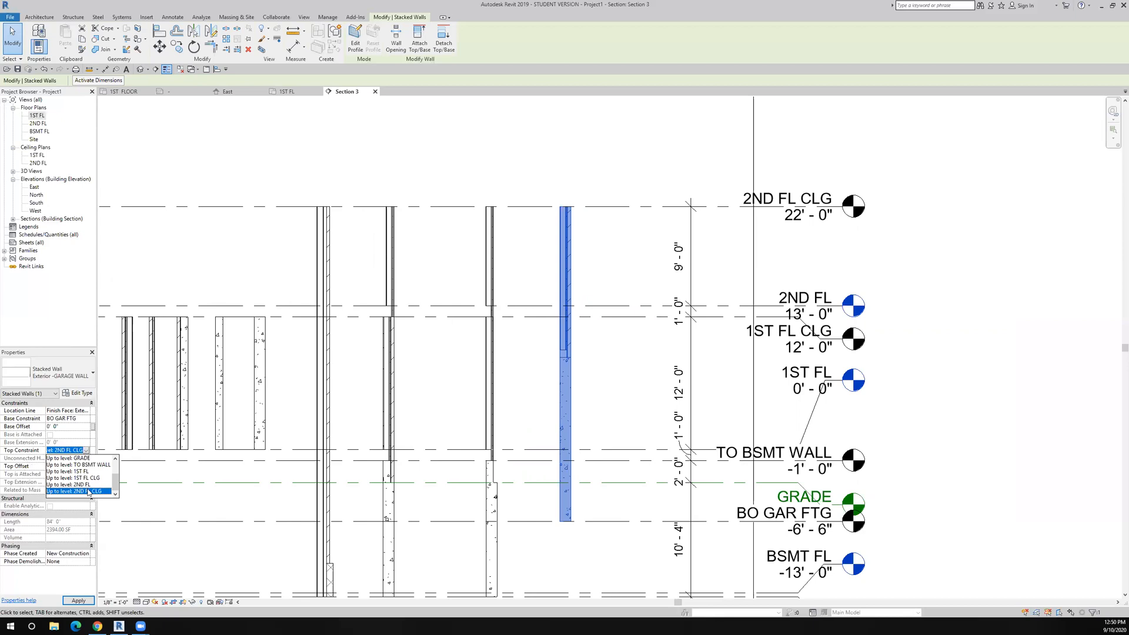
left_click(84, 478)
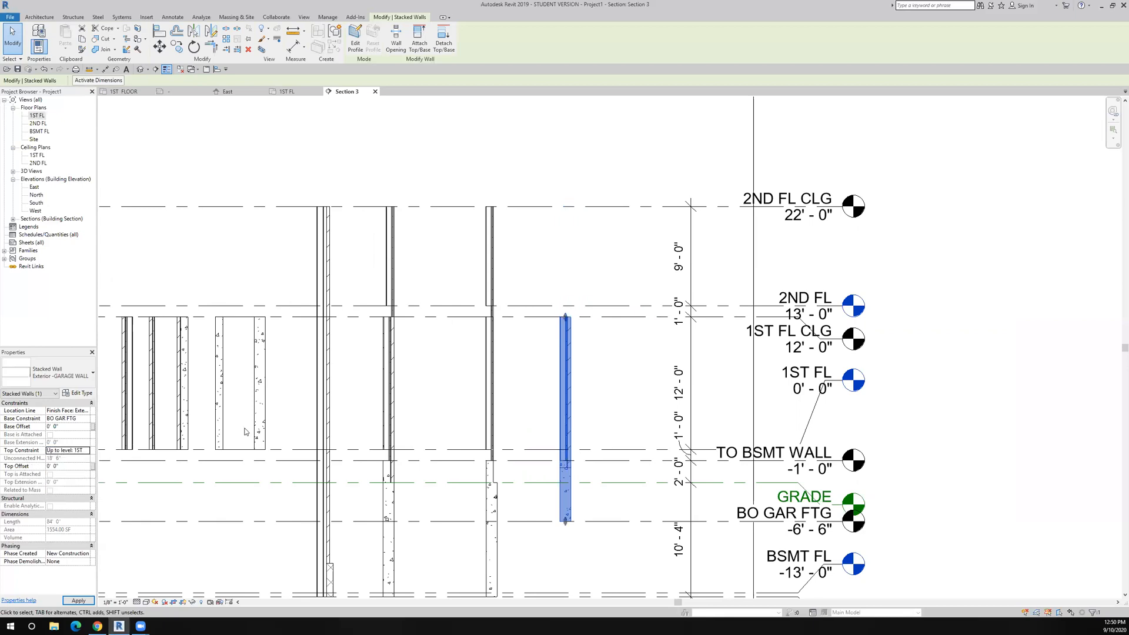
left_click(599, 410)
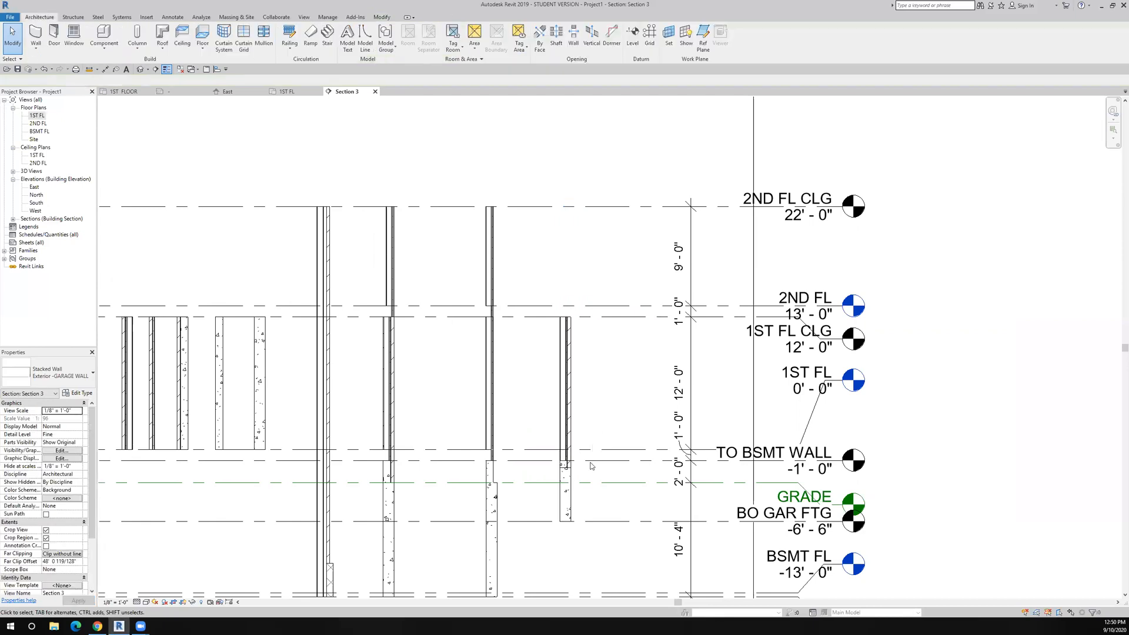
- Set the height of the EXTERIOR brick ledge component in the garage wall type to 3' and accept the type
scroll(588, 490, "up", 4)
middle_click_drag(588, 490, 497, 323)
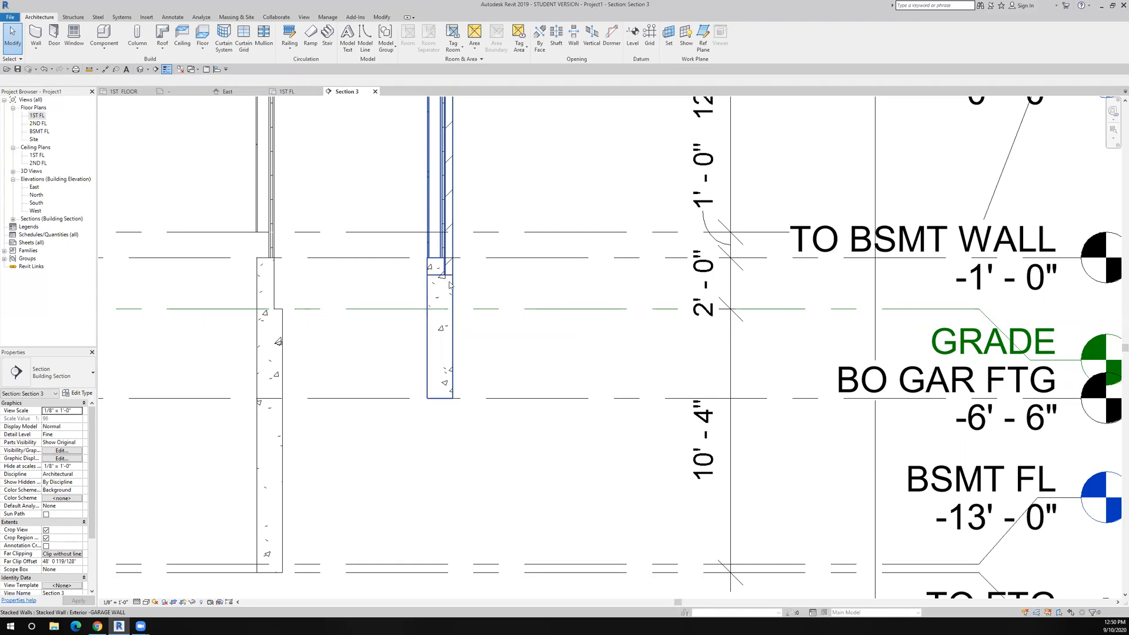
left_click(439, 313)
left_click(87, 393)
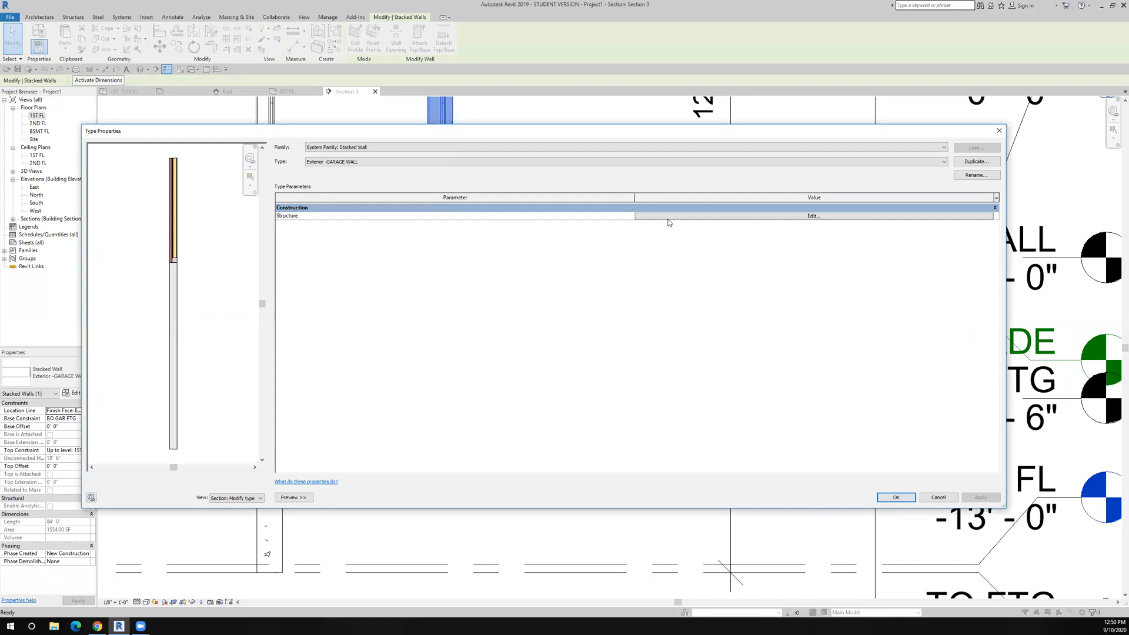
left_click(668, 217)
left_click(496, 217)
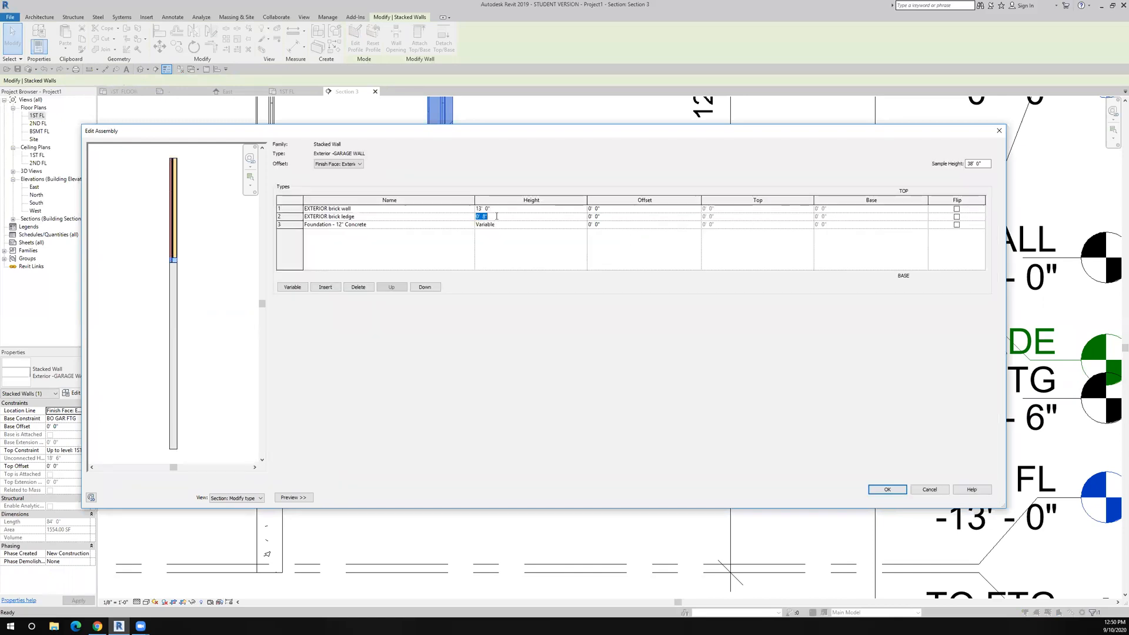
type("3")
key("Tab")
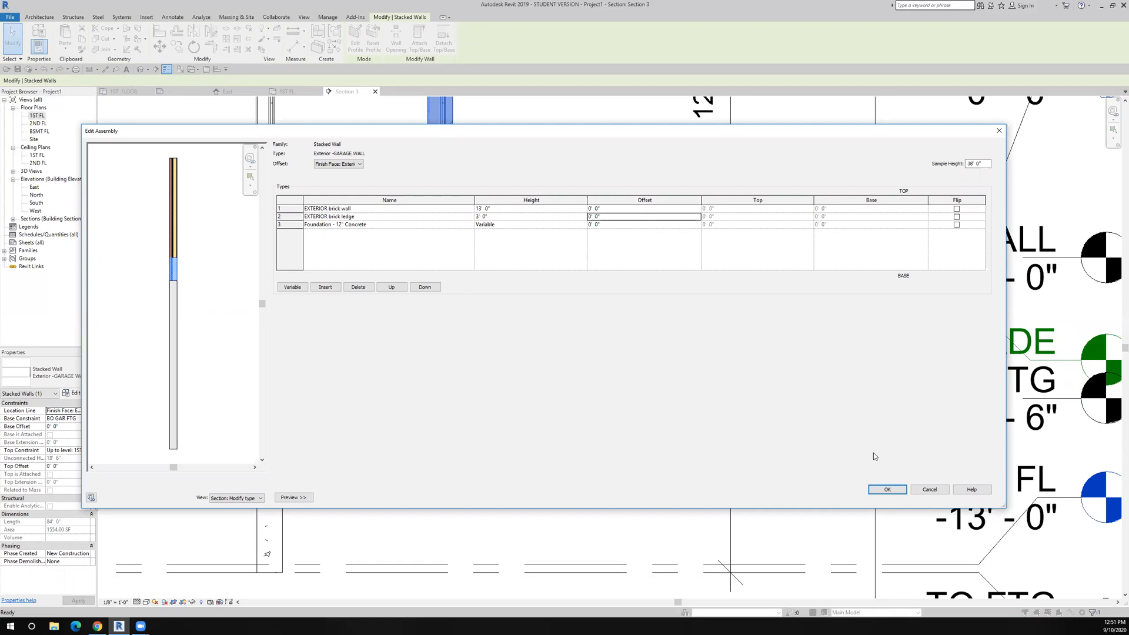
left_click(887, 490)
left_click(889, 495)
left_click(575, 395)
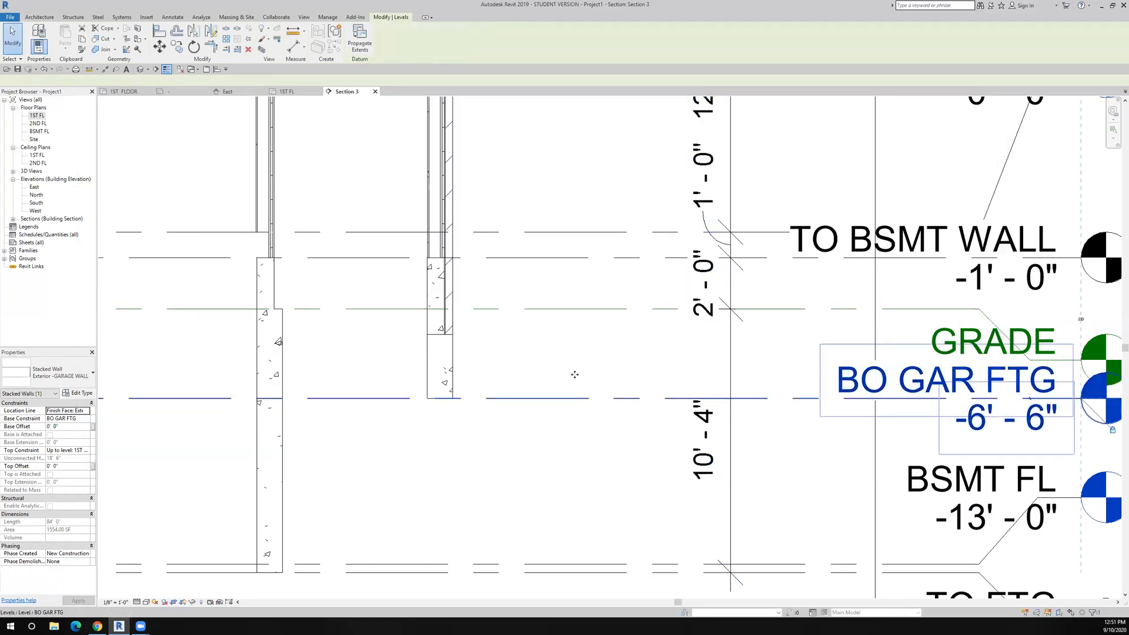
- Measure the vertical distance from the bottom of the garage wall's brick ledge to the GRADE level
scroll(467, 291, "up", 2)
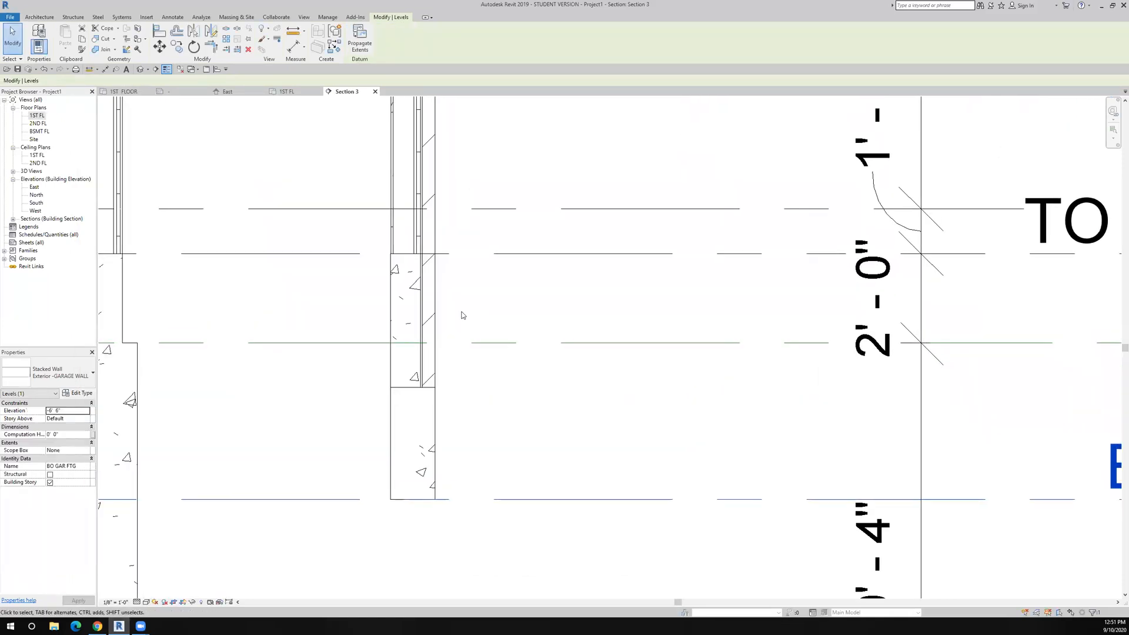
left_click(290, 33)
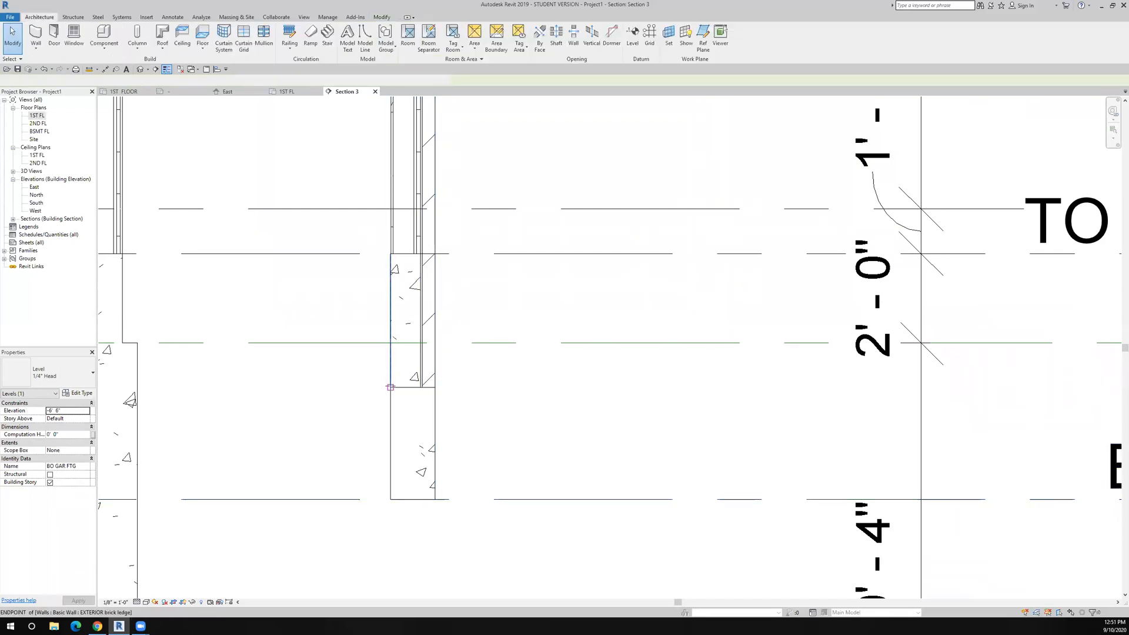
left_click(390, 387)
left_click(390, 342)
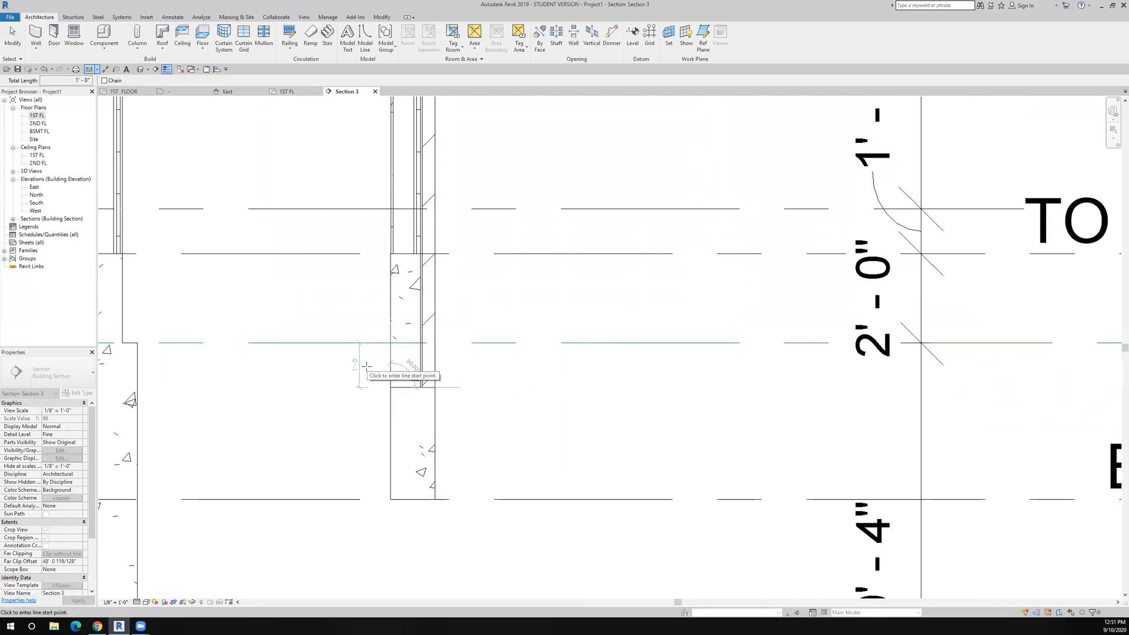
key("Escape")
key("Escape")
- Set the height of the garage wall's EXTERIOR brick ledge component to 2' and accept the type changes
left_click(423, 323)
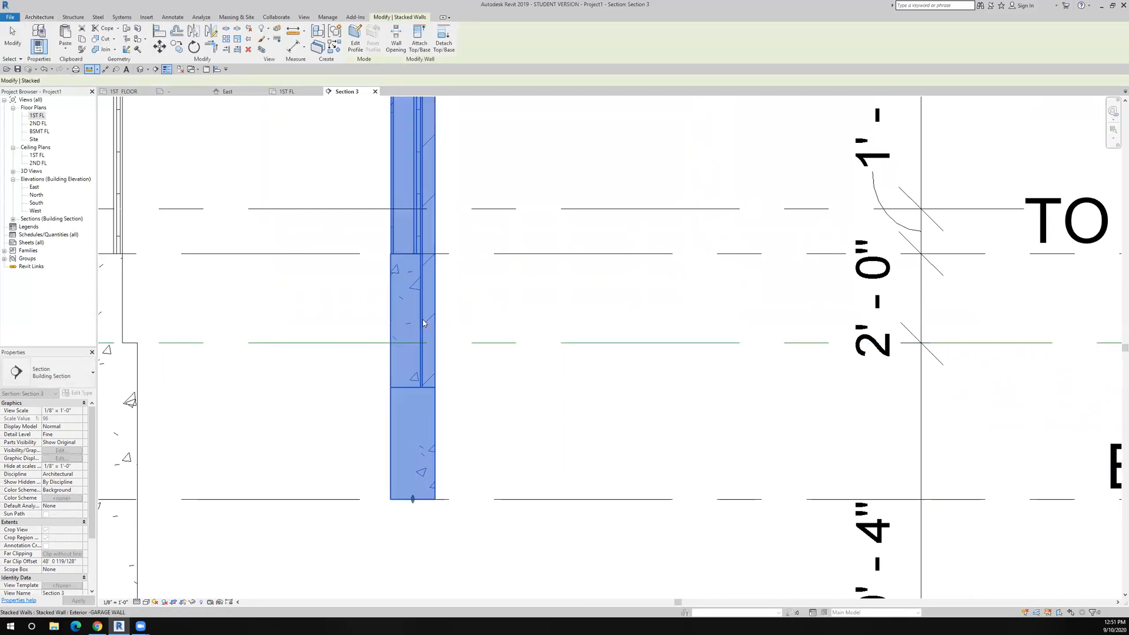
left_click(78, 393)
left_click(650, 219)
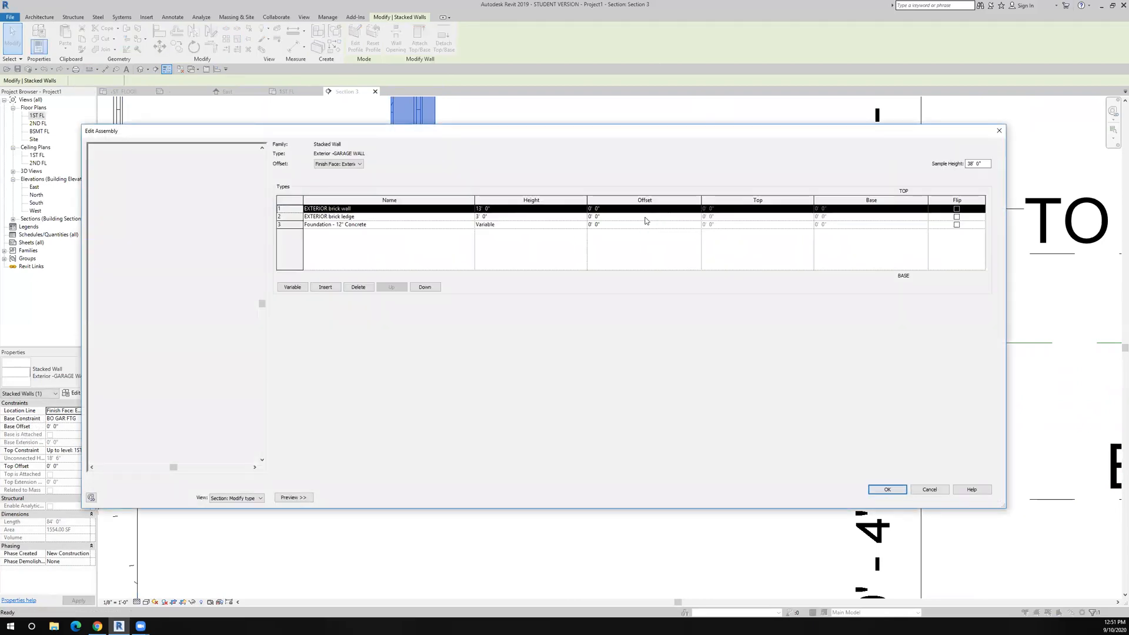
left_click(505, 217)
type("2")
key("Tab")
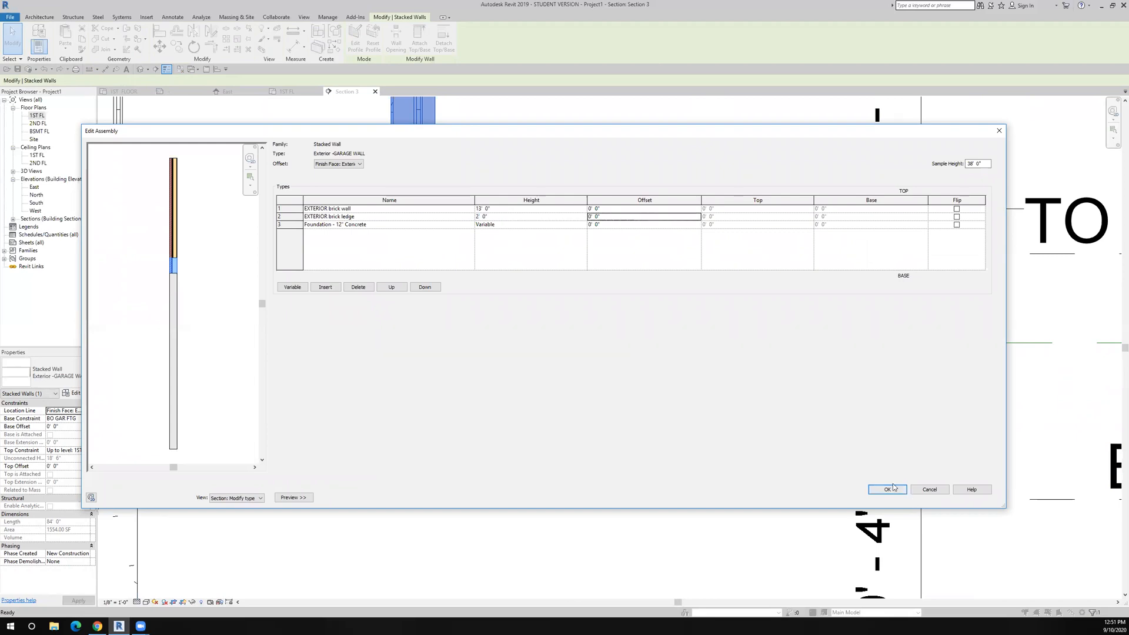
left_click(892, 488)
left_click(896, 498)
left_click(575, 440)
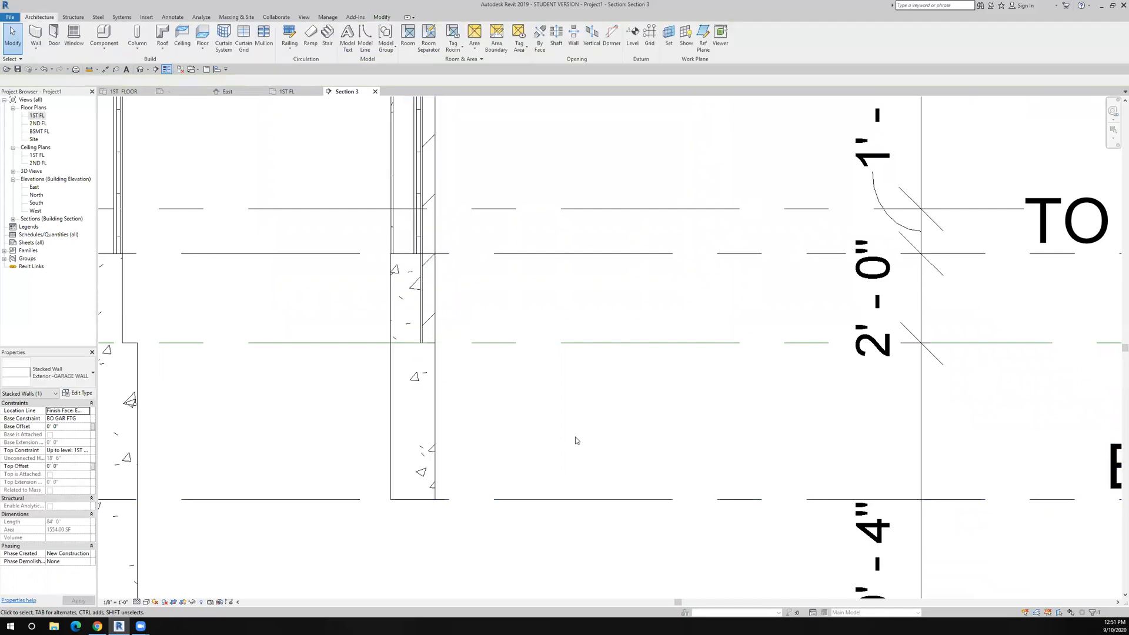
scroll(575, 439, "down", 4)
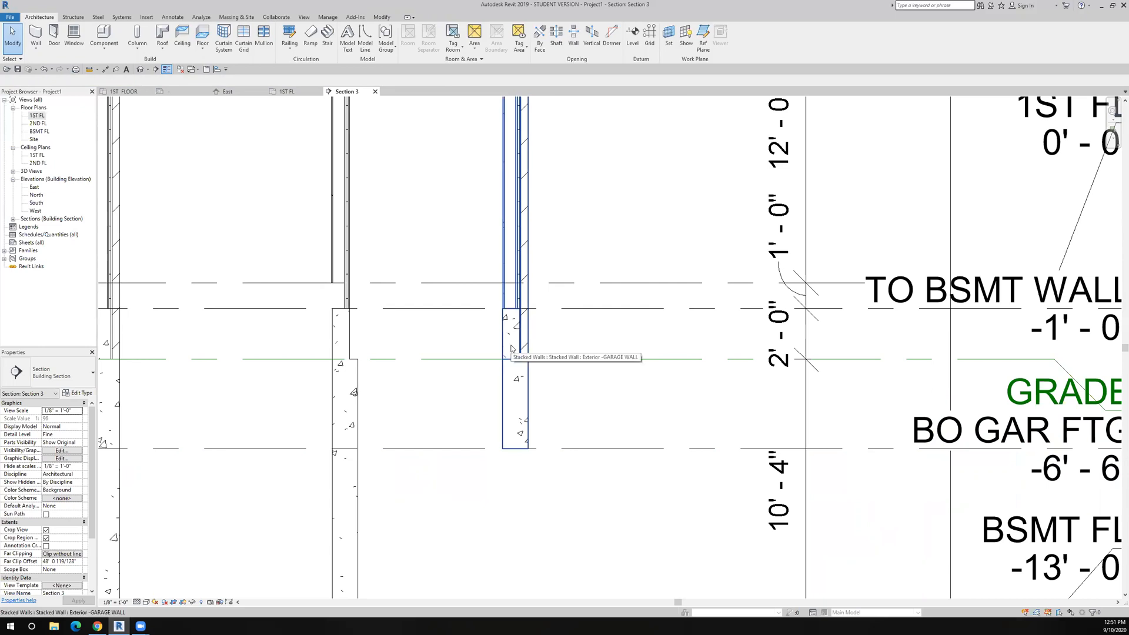
scroll(511, 348, "down", 4)
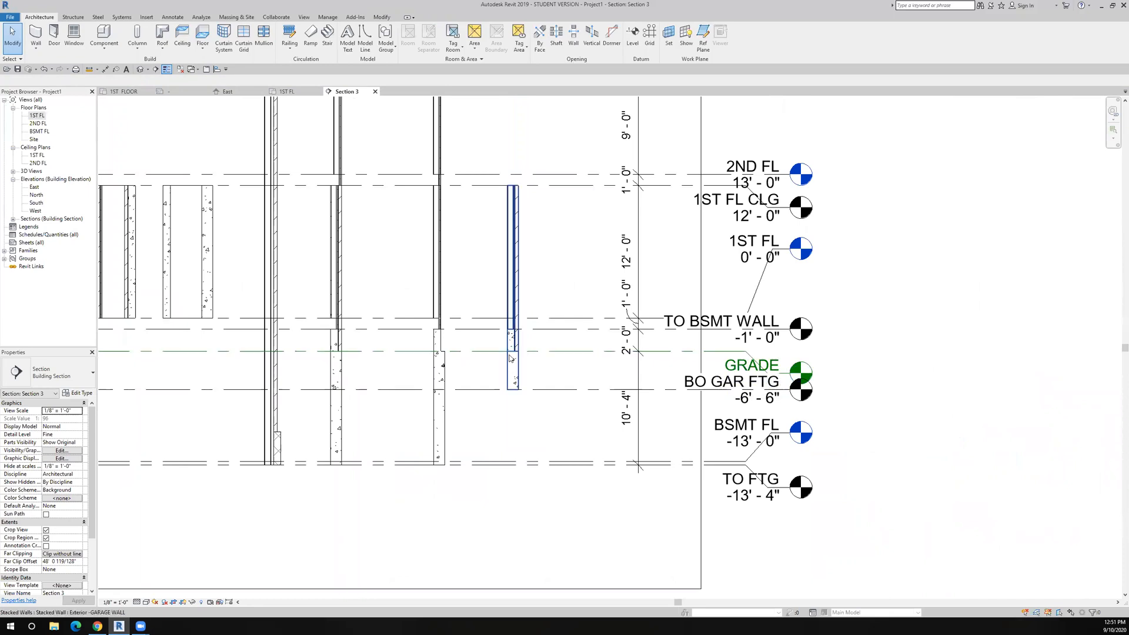
scroll(523, 359, "up", 3)
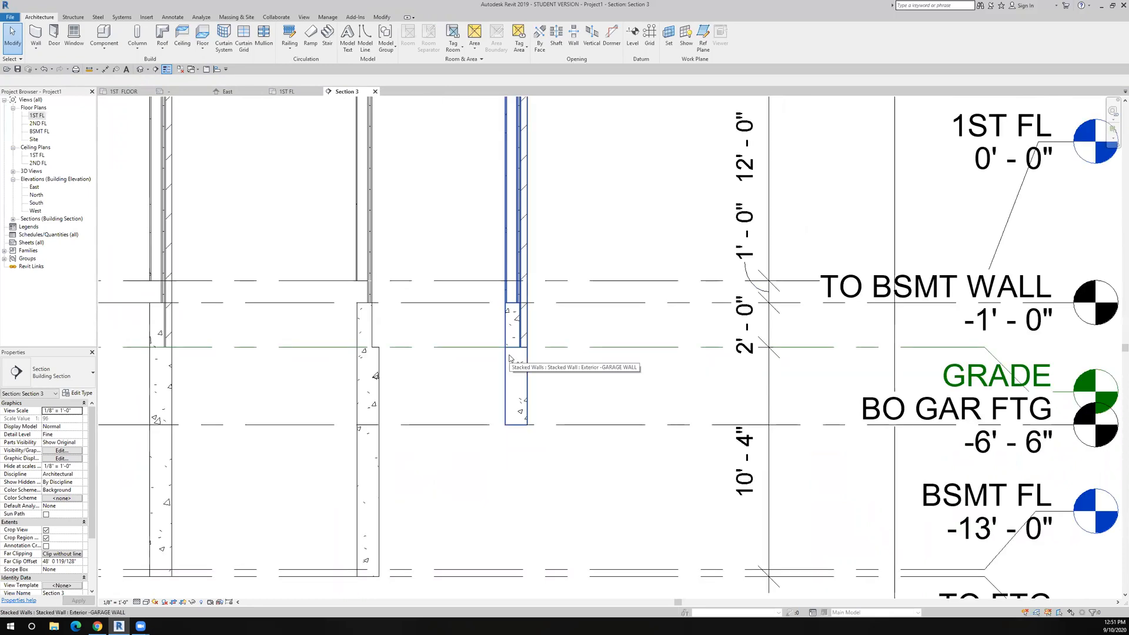
scroll(509, 358, "down", 3)
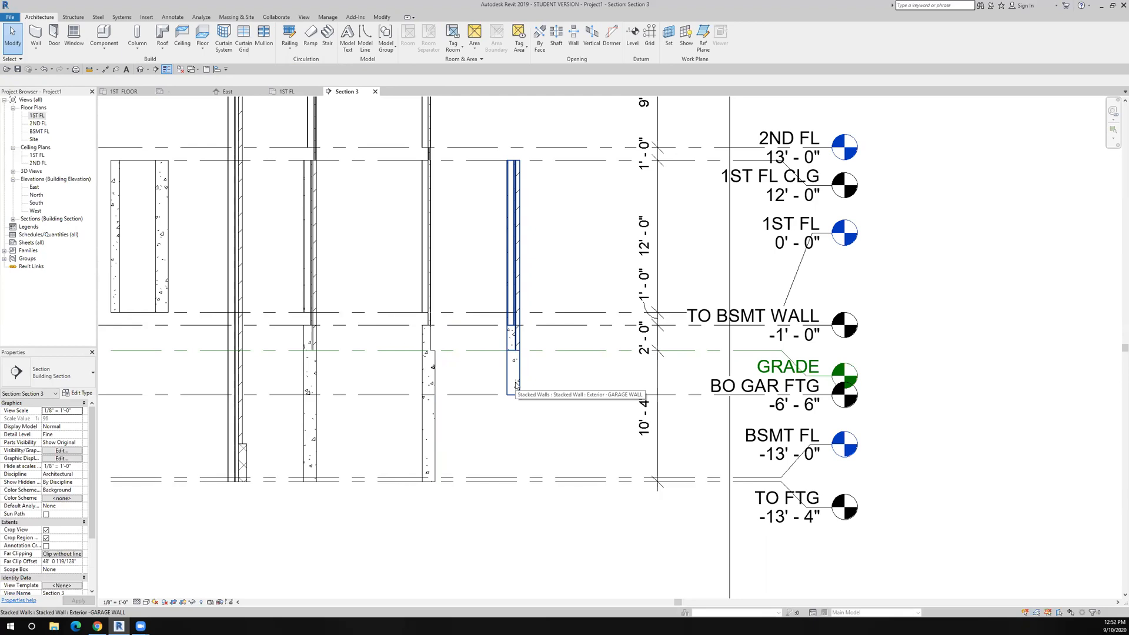
- Set the height of the EXTERIOR brick ledge component in the garage wall's stacked assembly to 8"
scroll(515, 386, "up", 2)
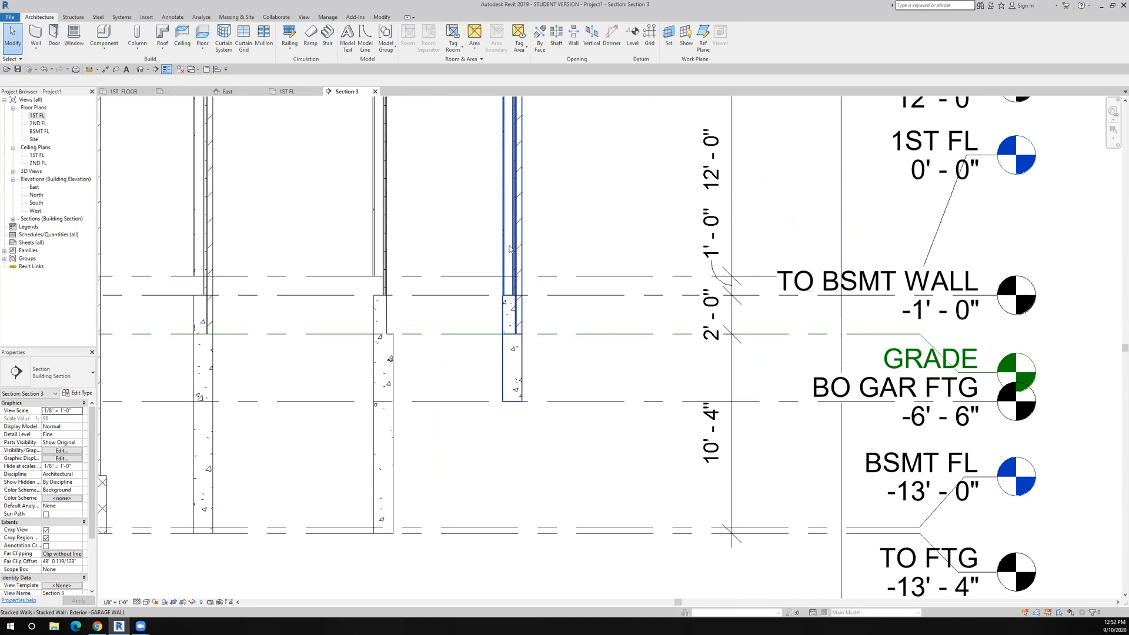
left_click(511, 318)
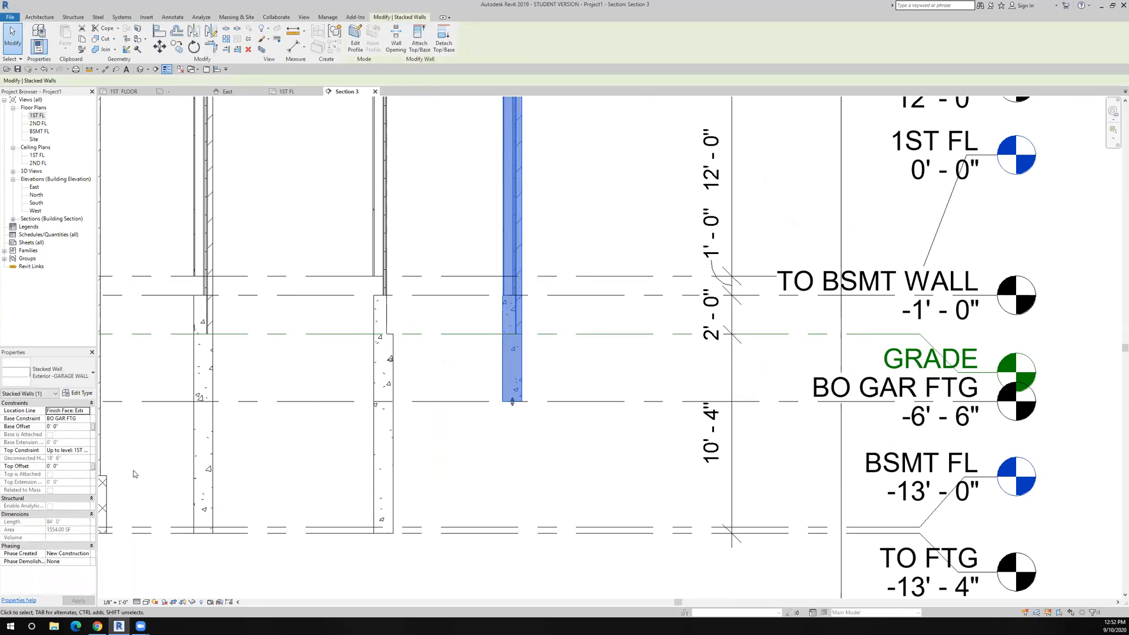
left_click(78, 393)
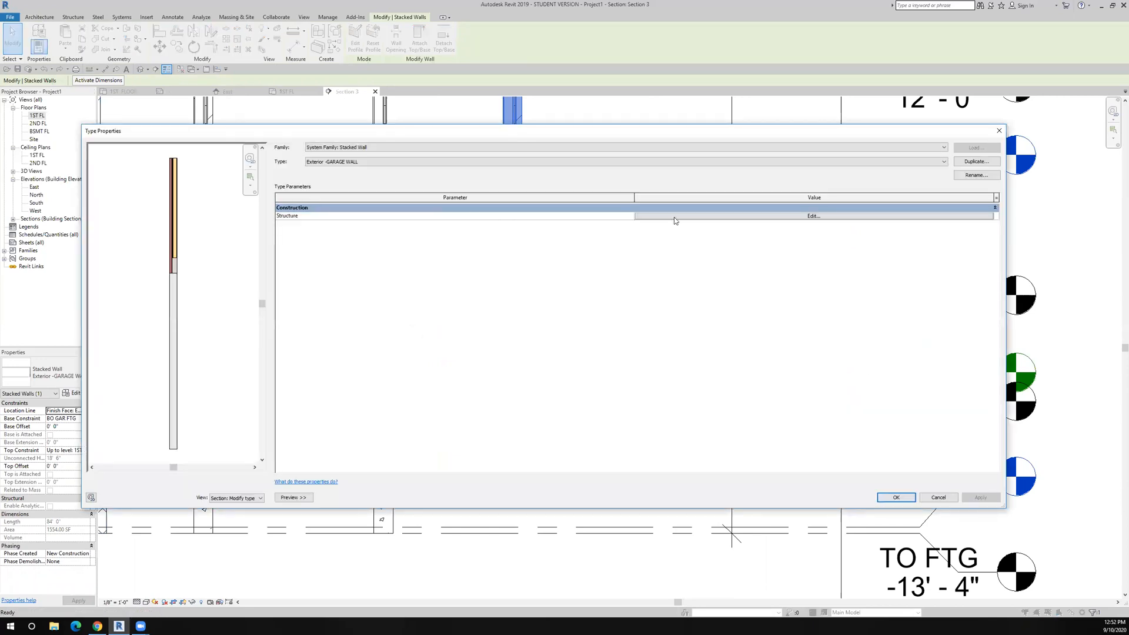
left_click(675, 217)
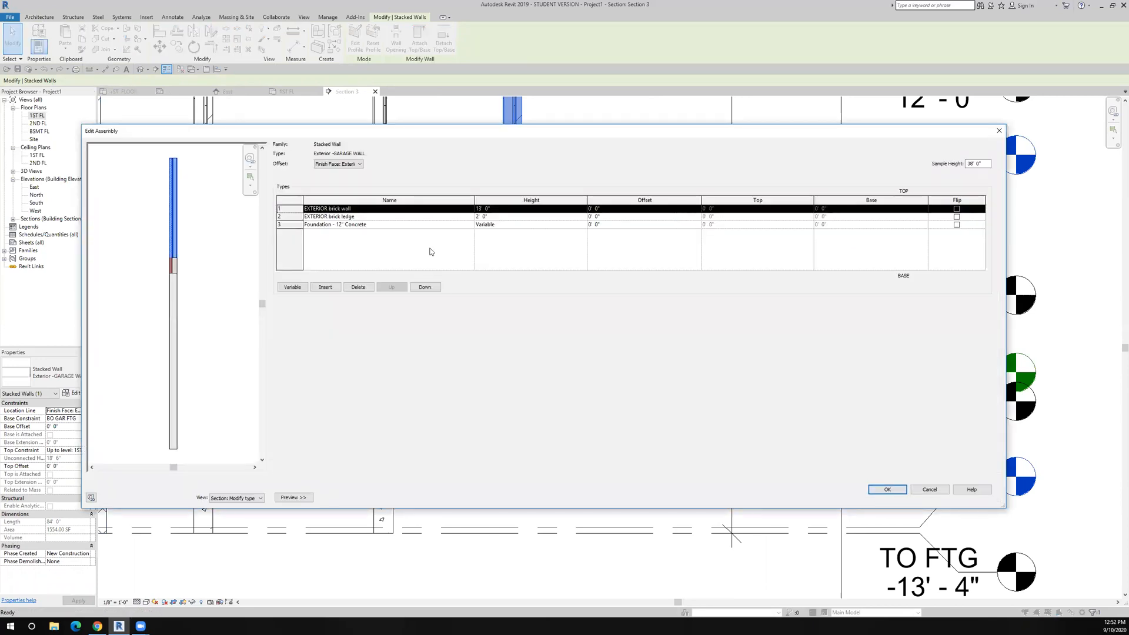
left_click(492, 217)
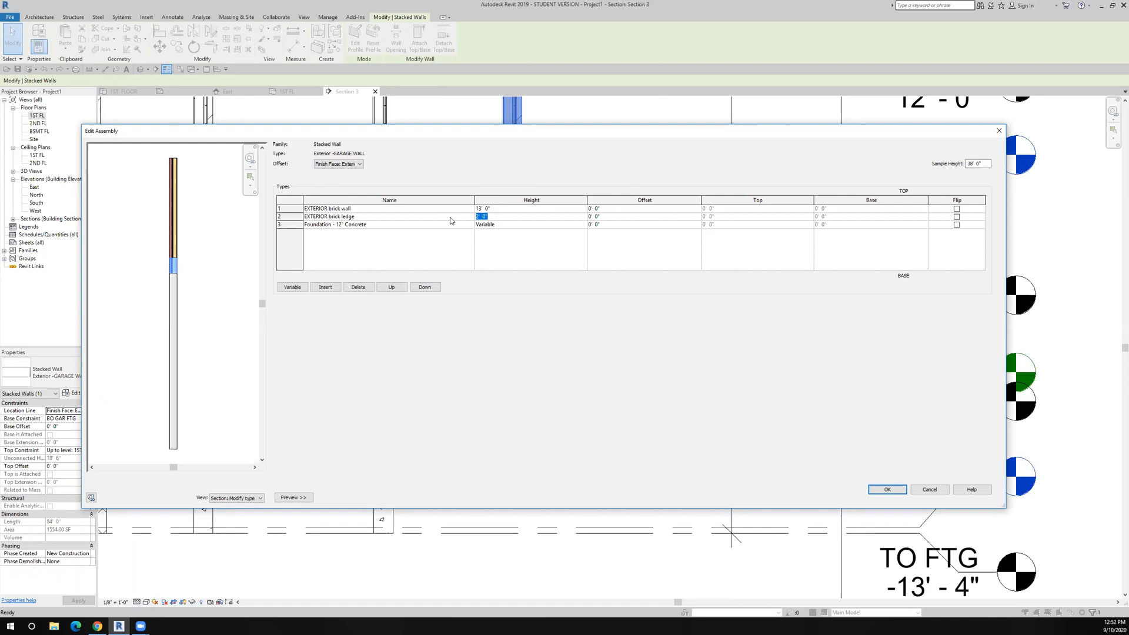
type("8\"")
key("Tab")
- Set the EXTERIOR brick wall component's height to 14' 4", accept the garage wall type changes and deselect the wall
left_click(491, 209)
left_click_drag(491, 208, 455, 212)
type("14'")
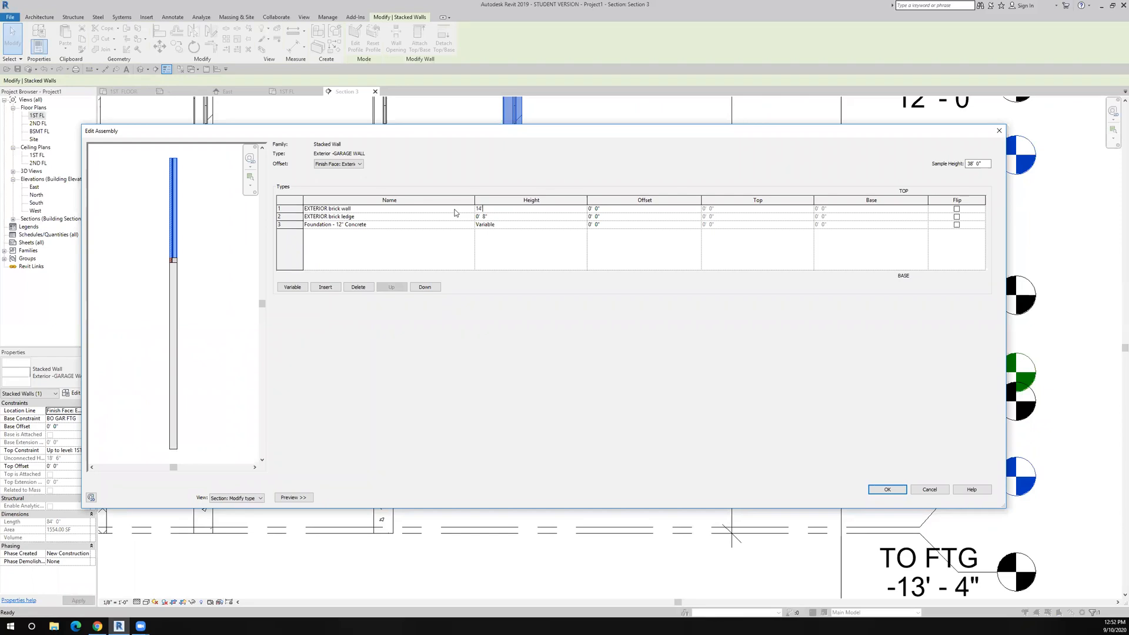
type("4")
left_click(889, 490)
left_click(893, 497)
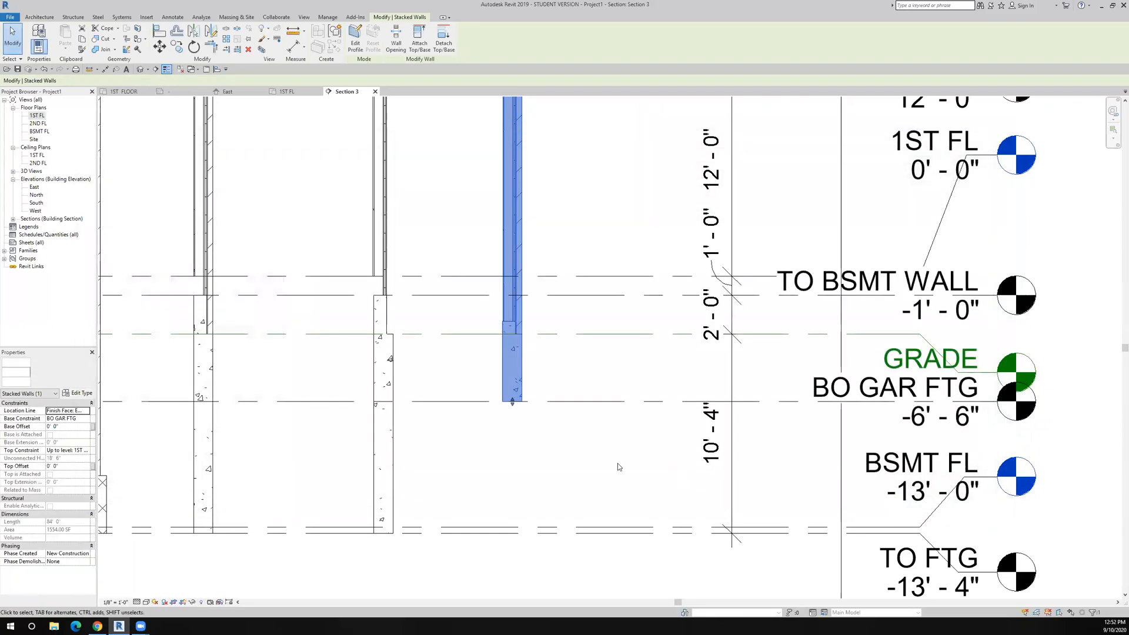
left_click(618, 468)
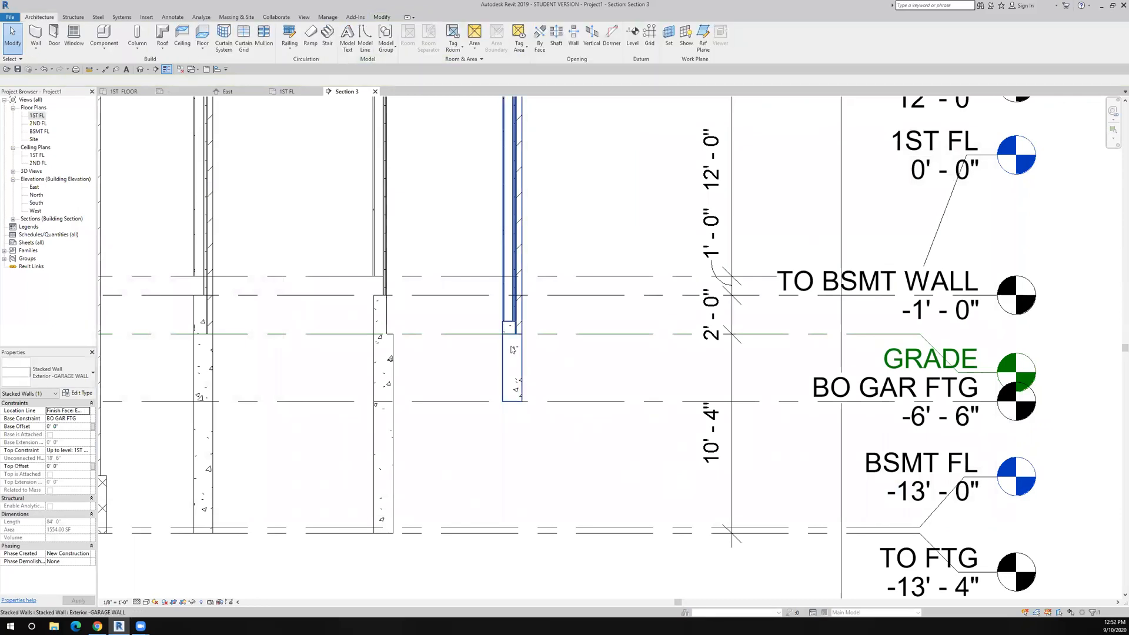
scroll(502, 336, "up", 2)
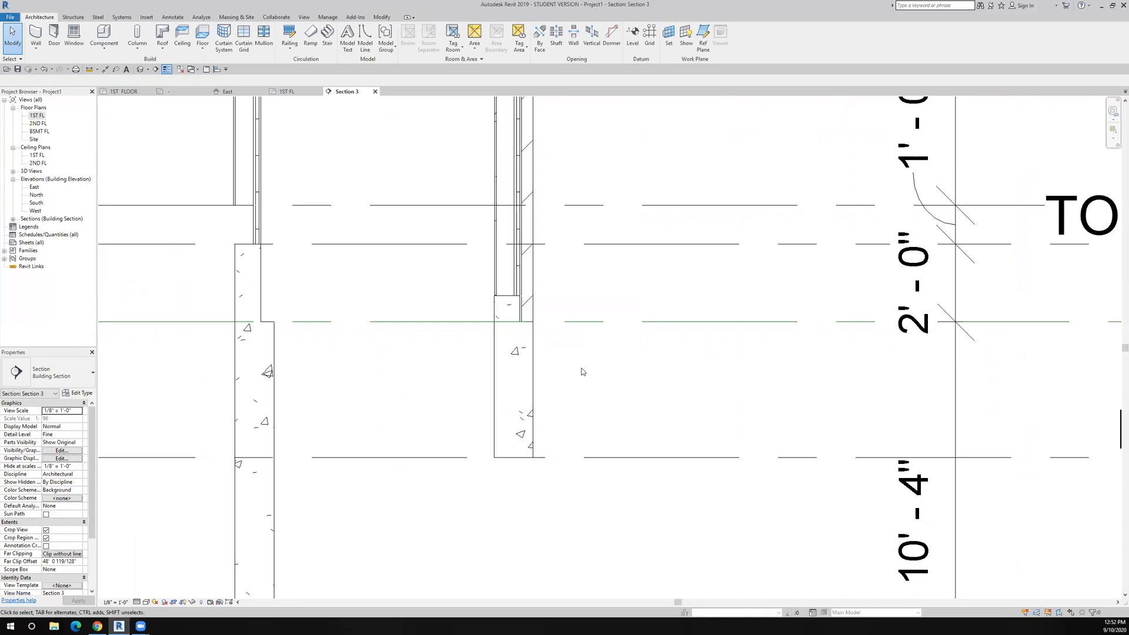
scroll(576, 413, "down", 3)
middle_click_drag(577, 414, 514, 403)
scroll(484, 360, "up", 2)
scroll(481, 357, "up", 2)
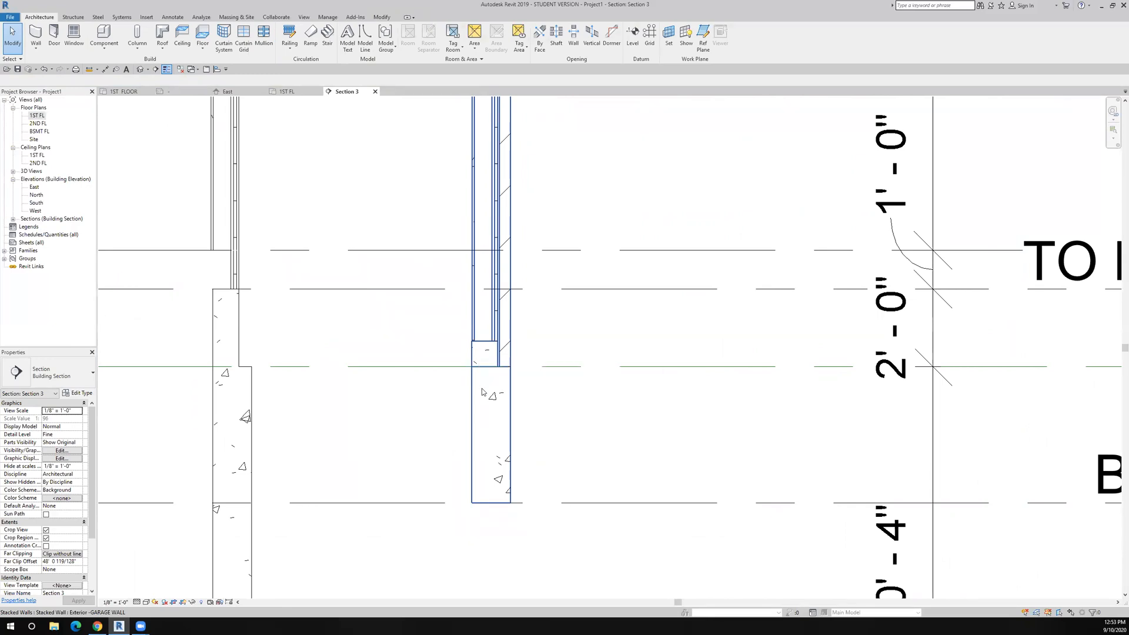
left_click(483, 350)
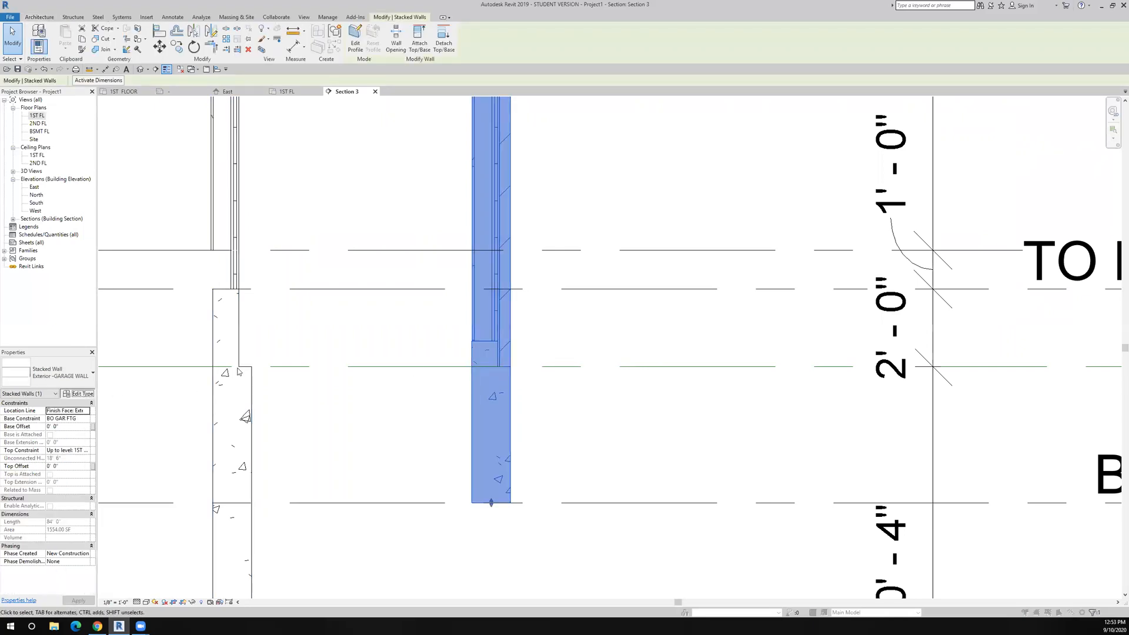
left_click(699, 217)
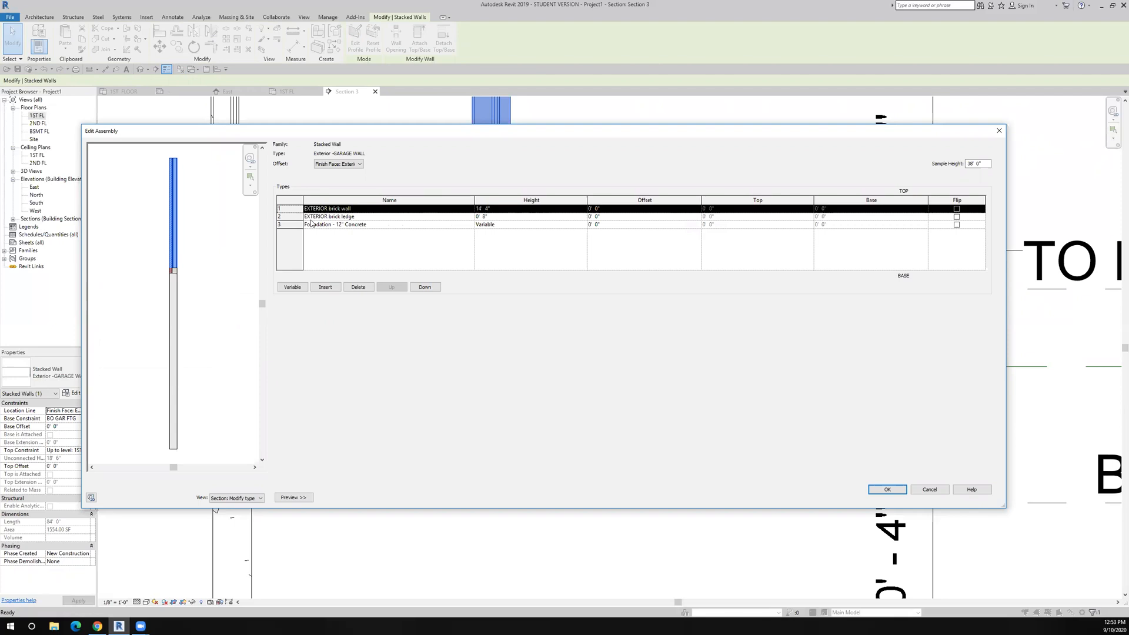
left_click(941, 492)
left_click(928, 495)
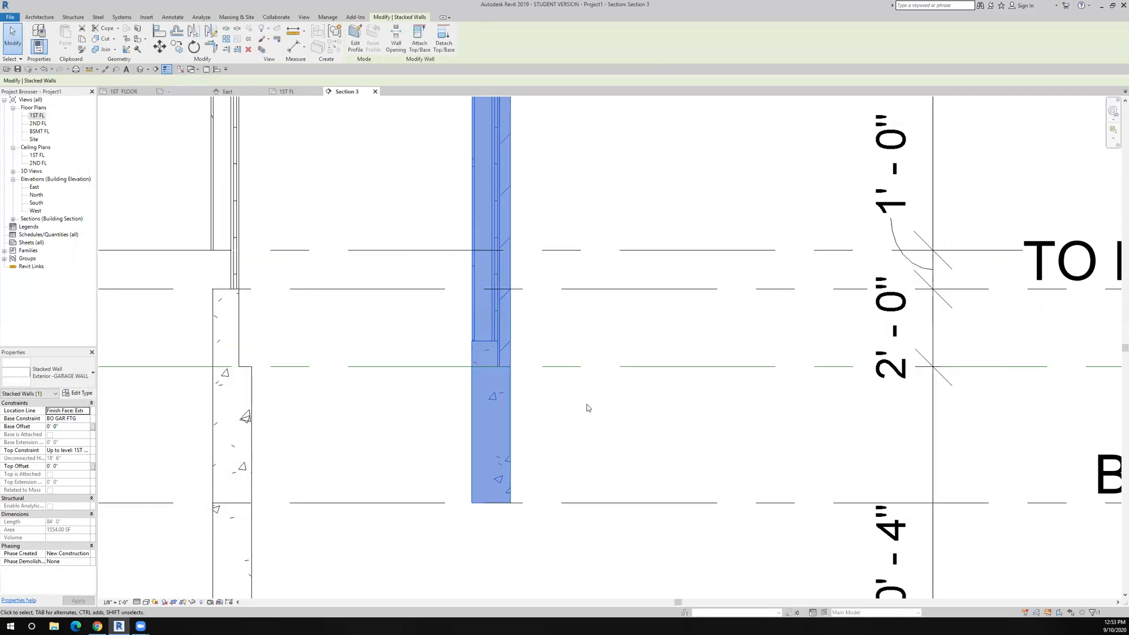
key("Escape")
- Copy the EXTERIOR brick ledge sample wall into the gap between the concrete sample walls and the first tall brick wall
scroll(568, 398, "up", 3)
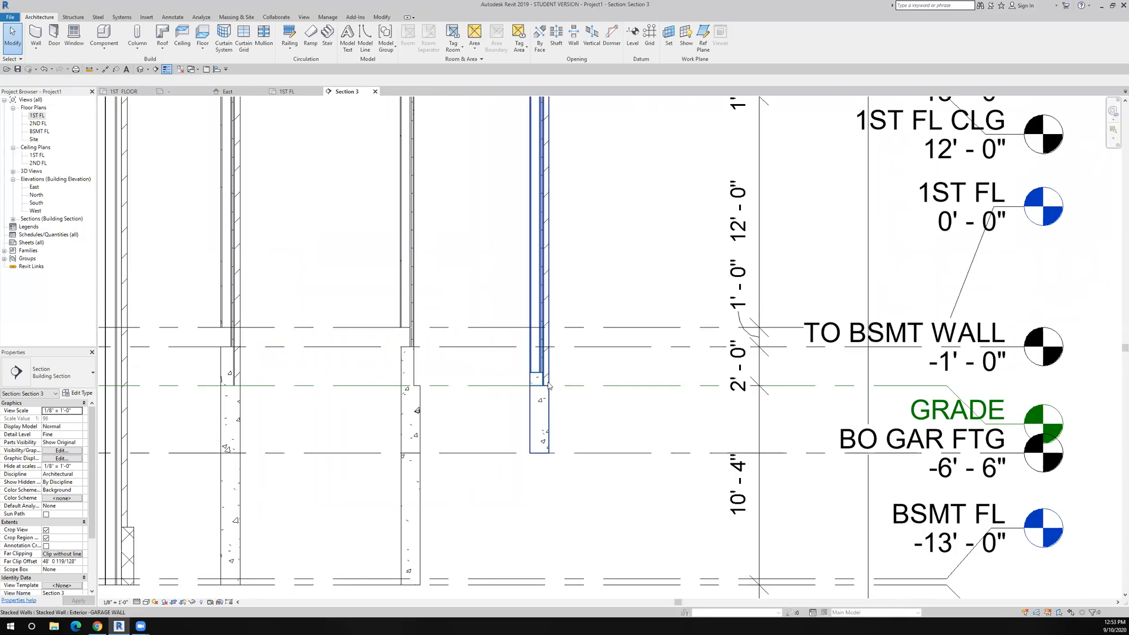
scroll(548, 385, "down", 8)
scroll(366, 377, "up", 7)
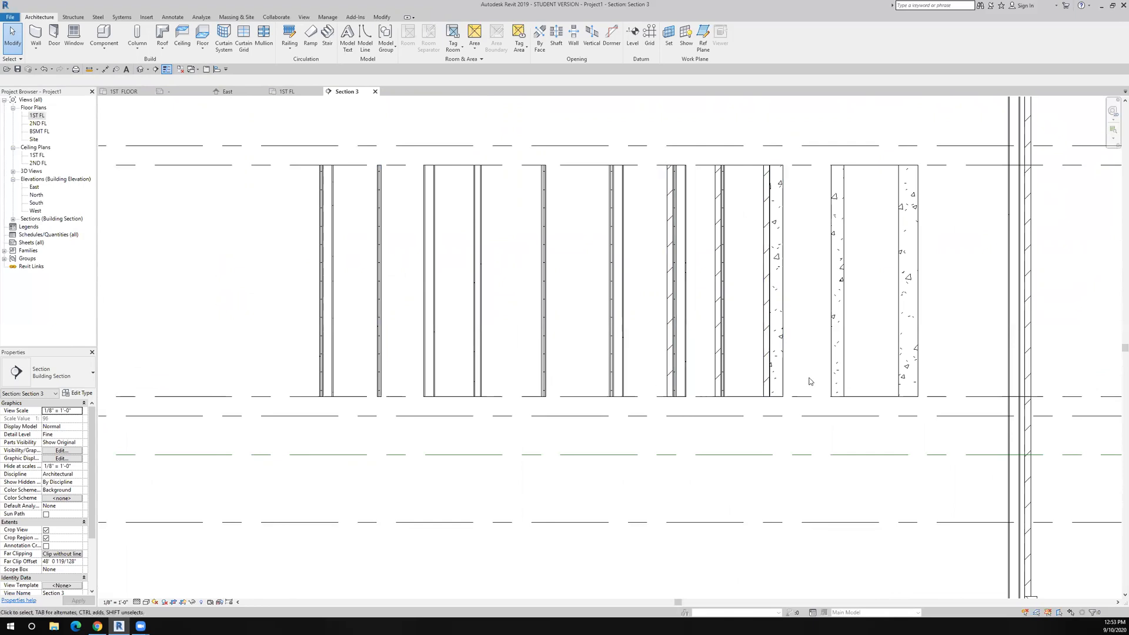
left_click(778, 383)
middle_click_drag(778, 381, 564, 316)
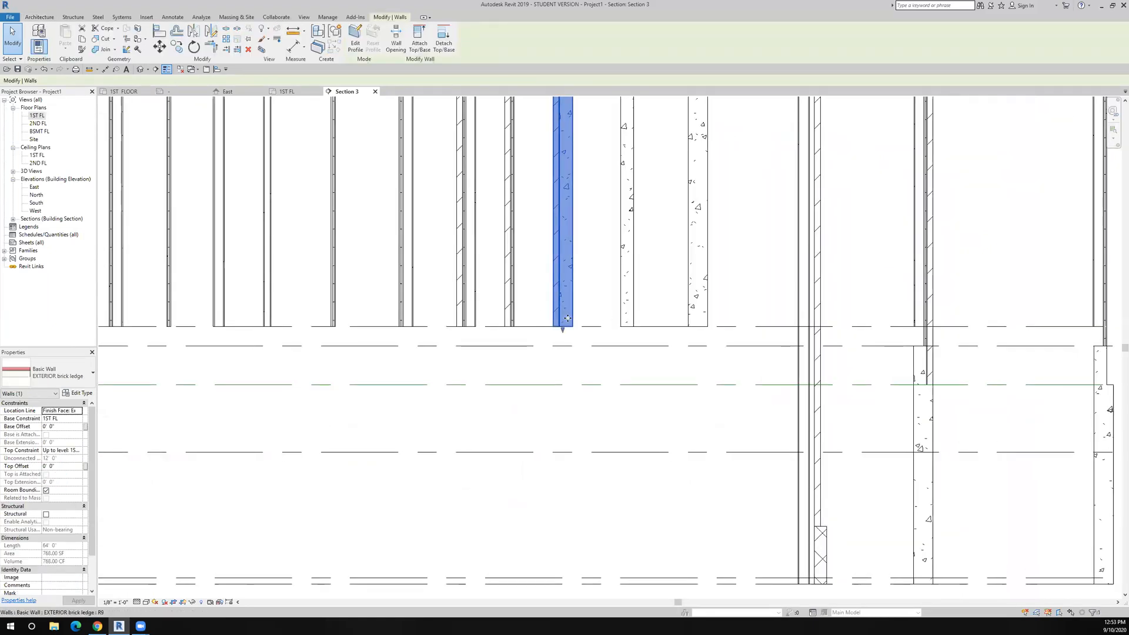
scroll(567, 318, "down", 4)
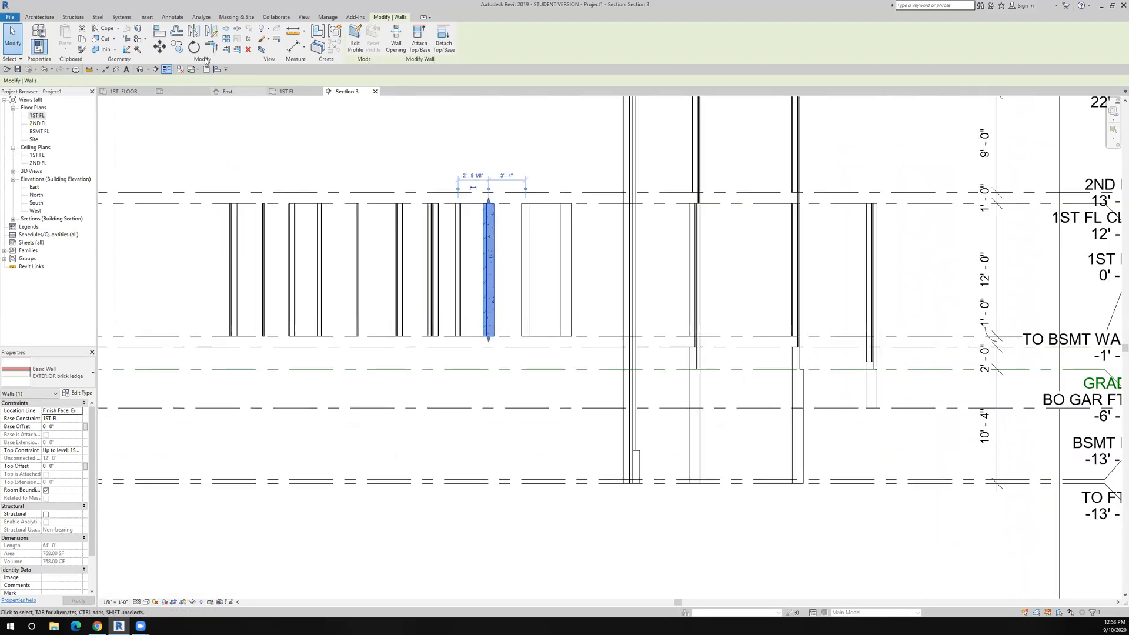
left_click(177, 47)
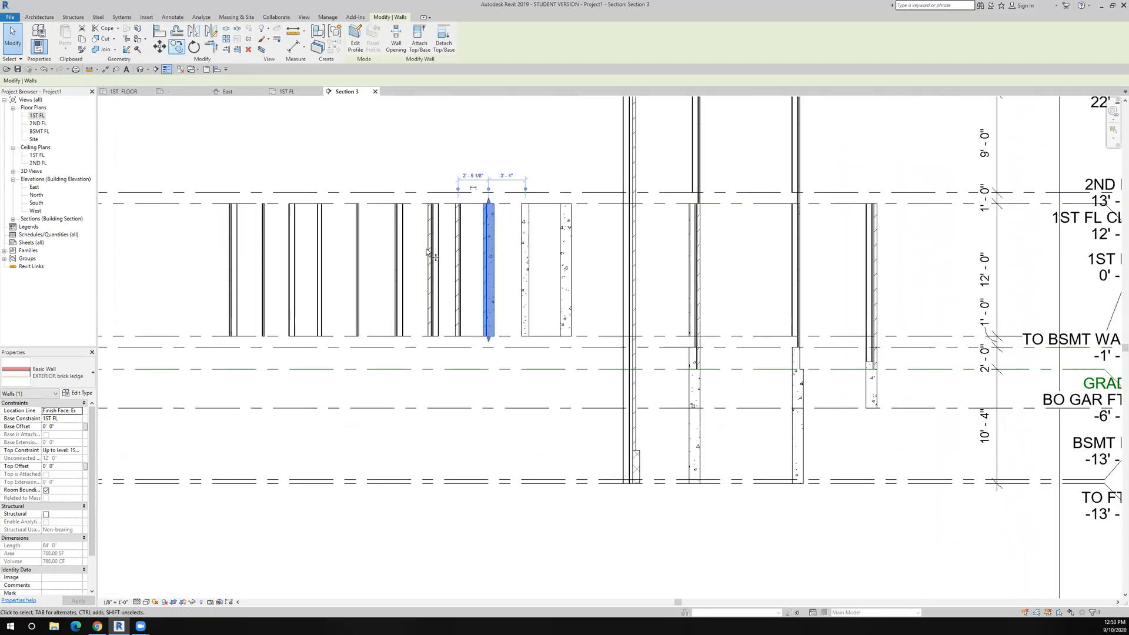
left_click(490, 310)
left_click(597, 304)
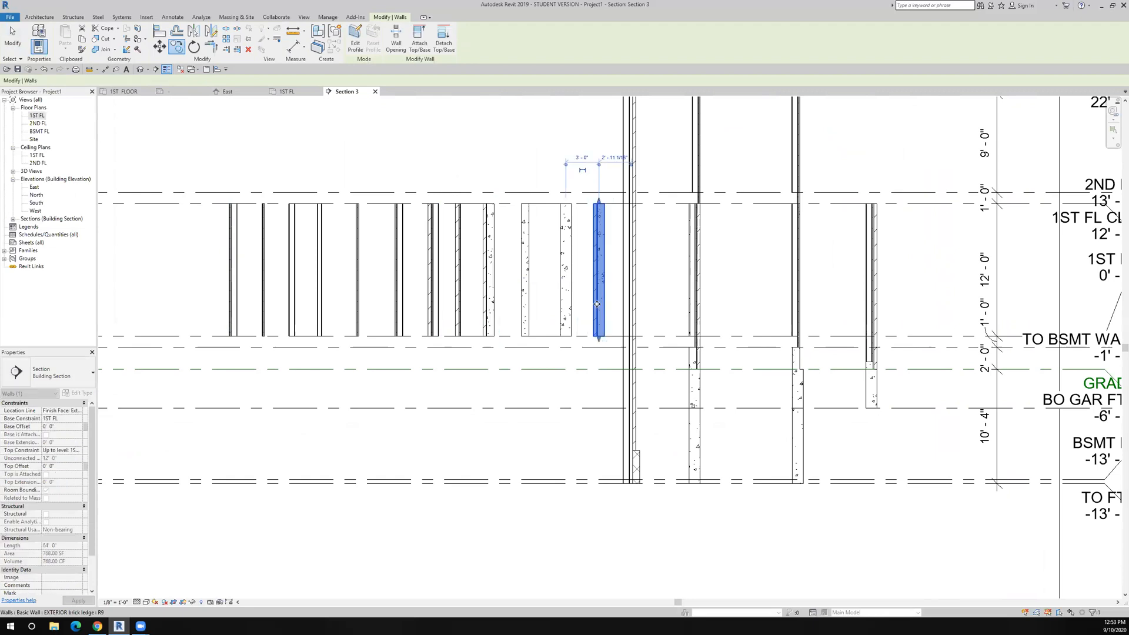
- Duplicate the copied wall's type under the name EXTERIOR brick ledge GARAGR
left_click(73, 396)
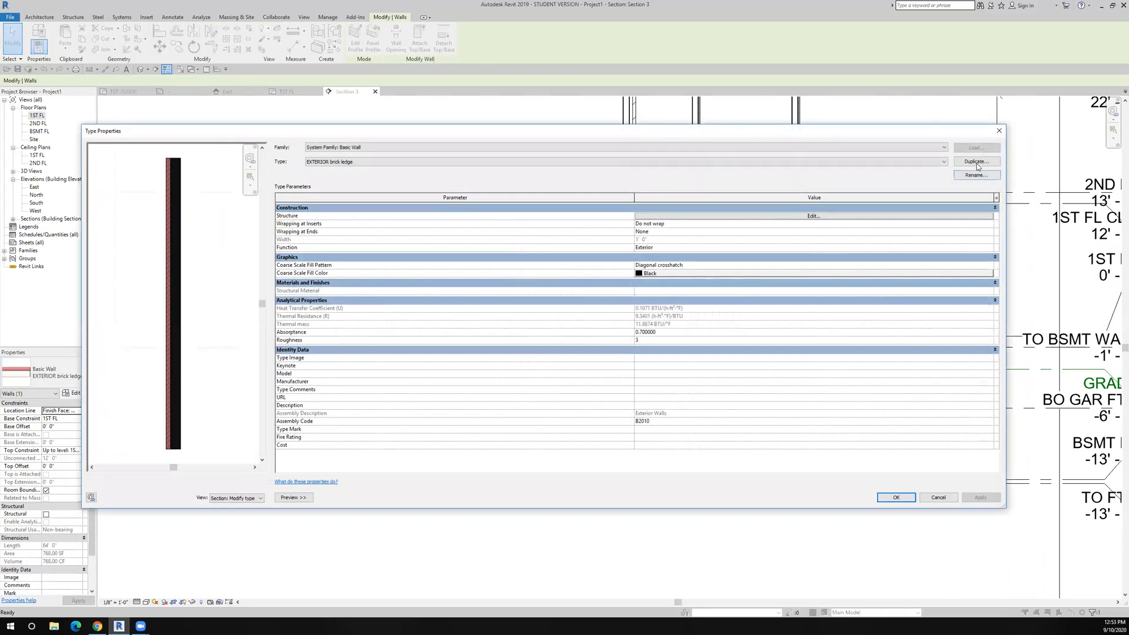
left_click(976, 161)
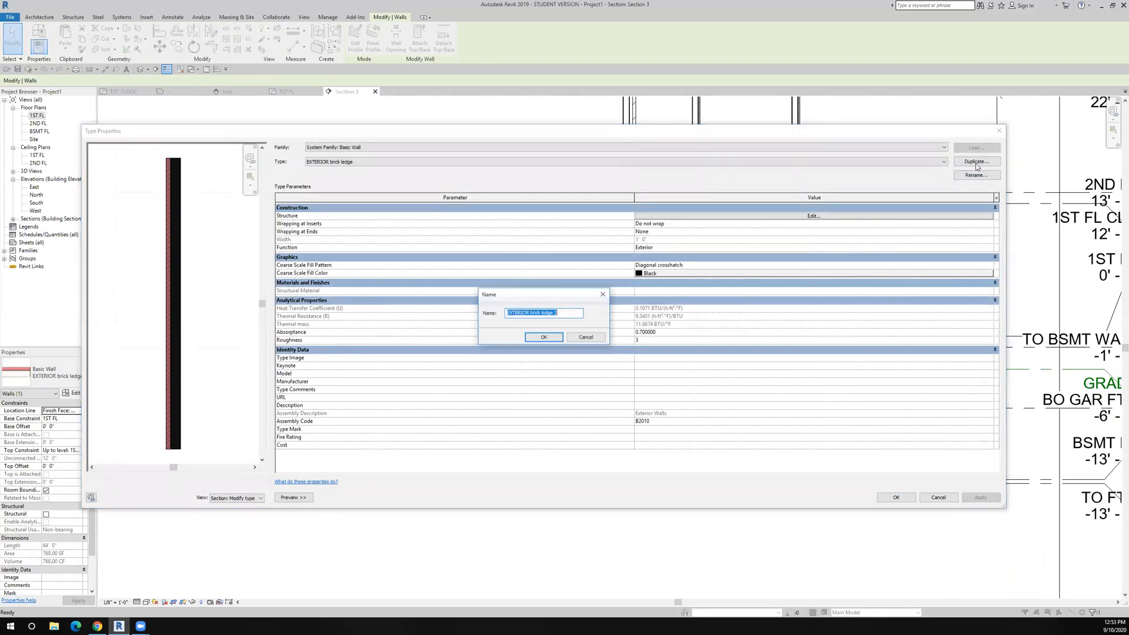
double_click(556, 314)
type("G")
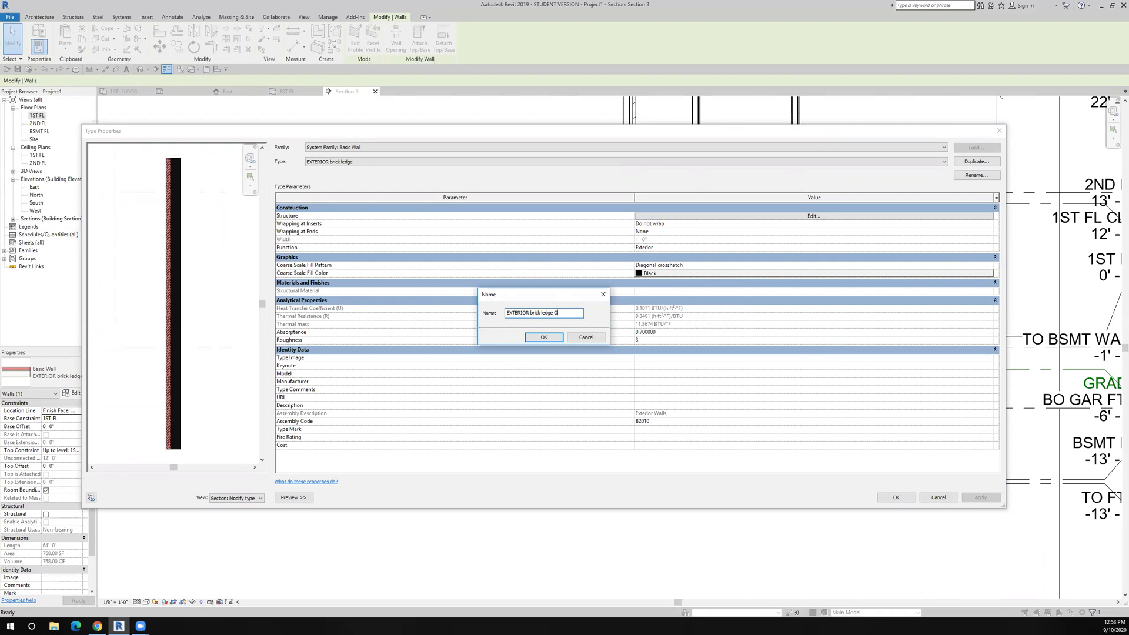
type("ARAGR")
left_click(549, 339)
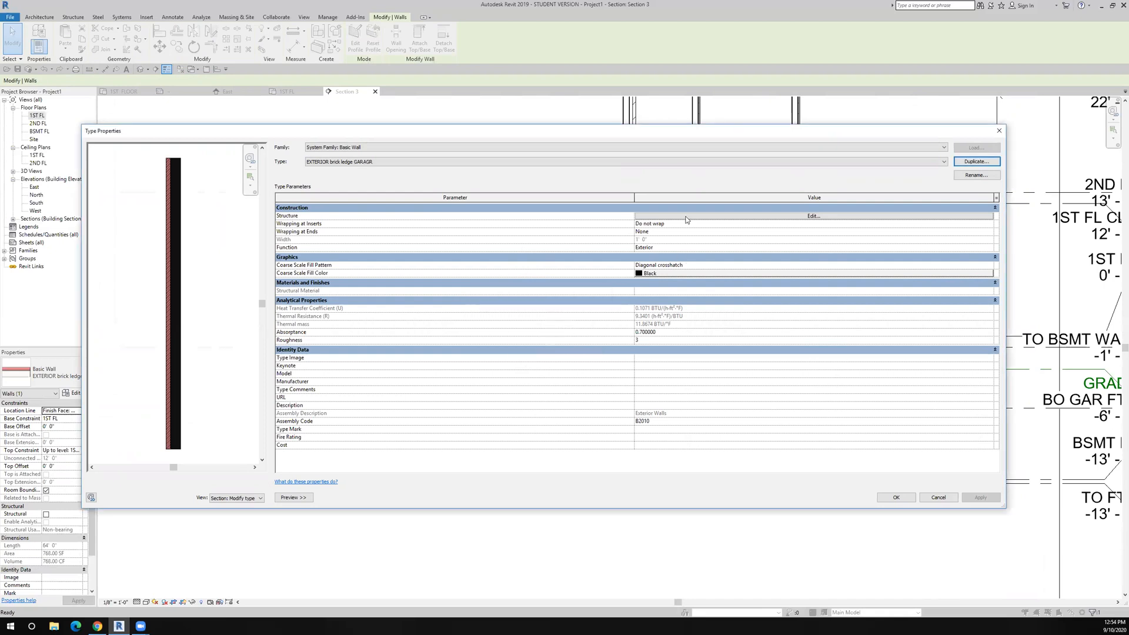
- Change the 8" substrate layer's material in the new brick ledge type to Concrete Masonry Units and accept the type
left_click(686, 217)
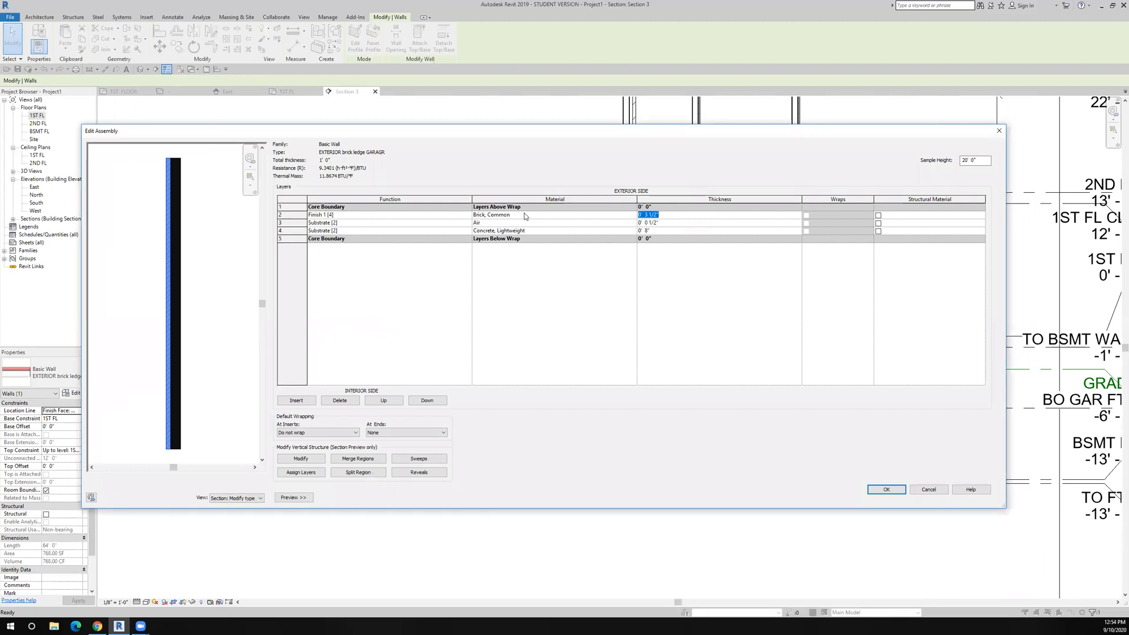
left_click(521, 231)
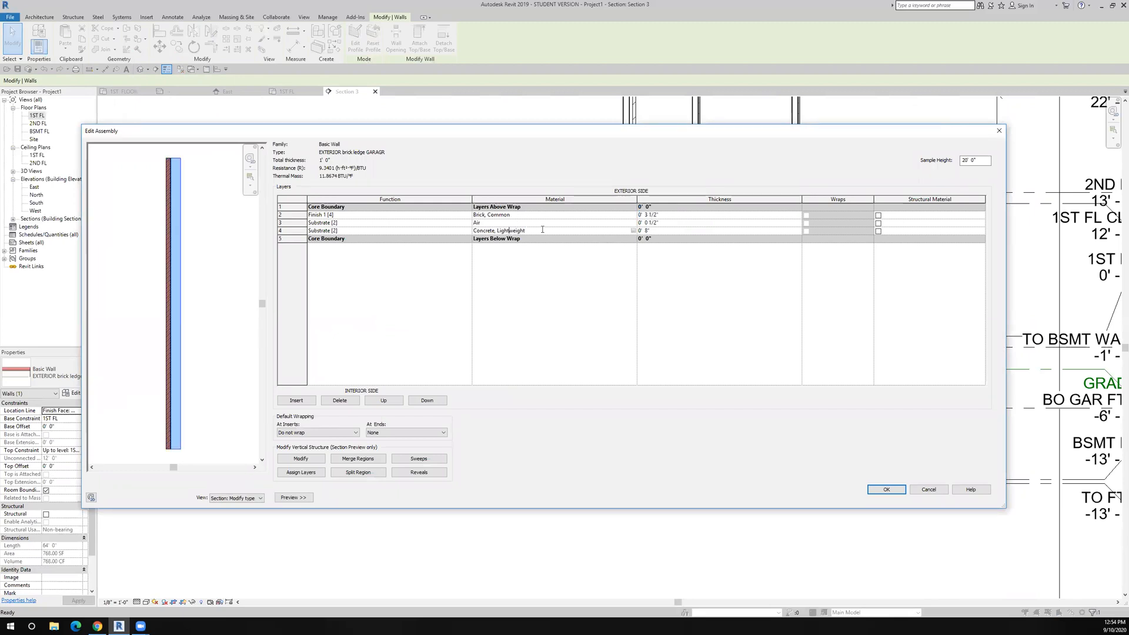
left_click(633, 230)
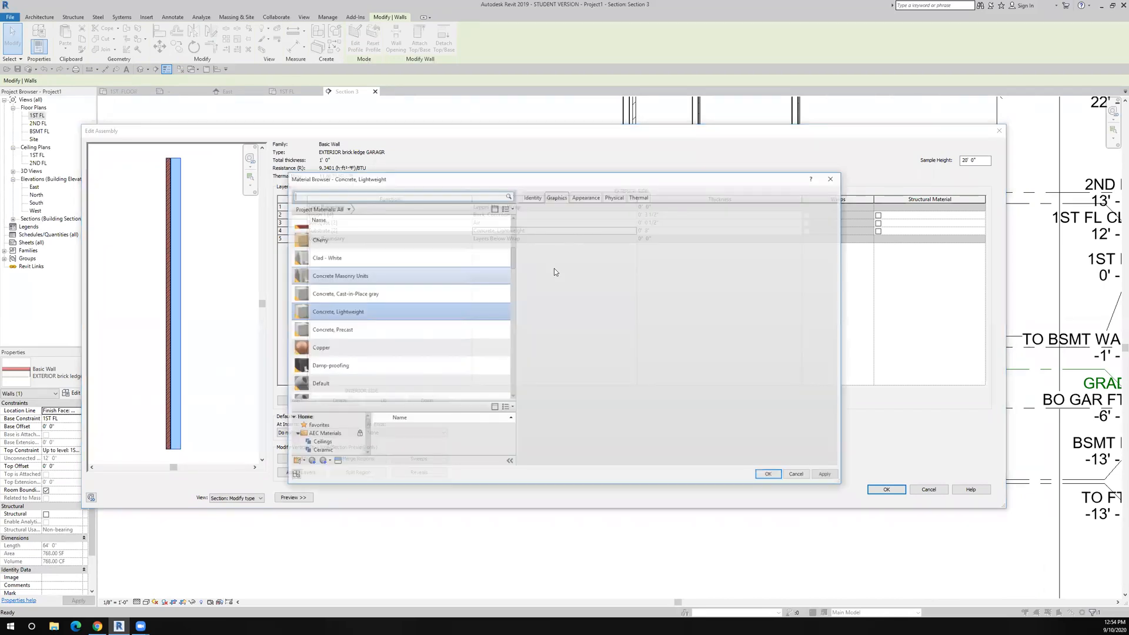
type("CMU")
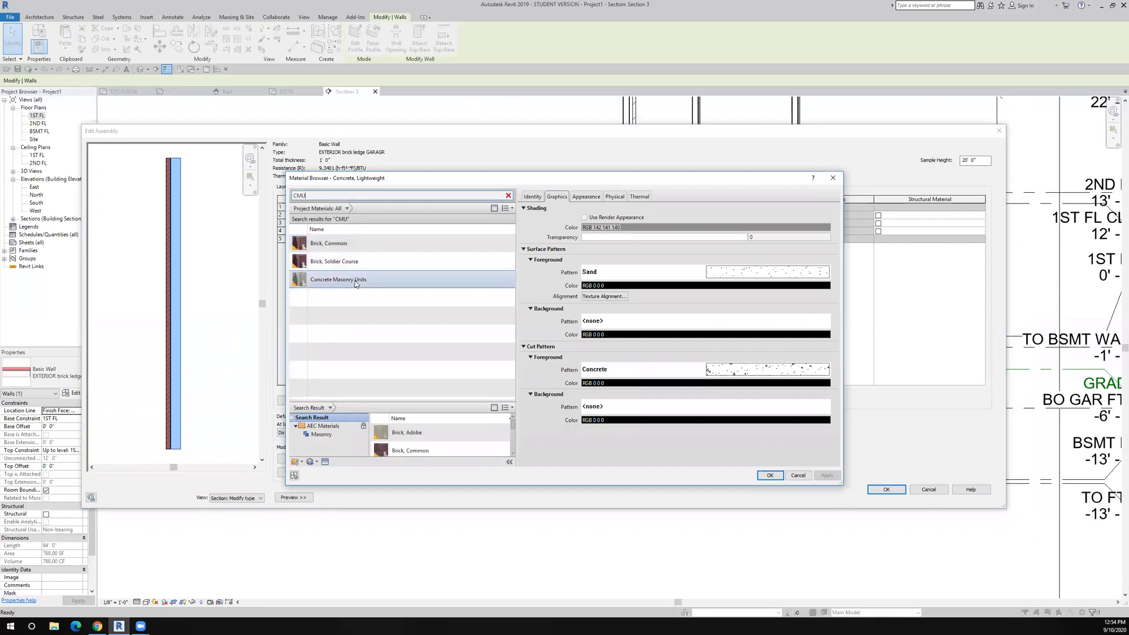
left_click(354, 283)
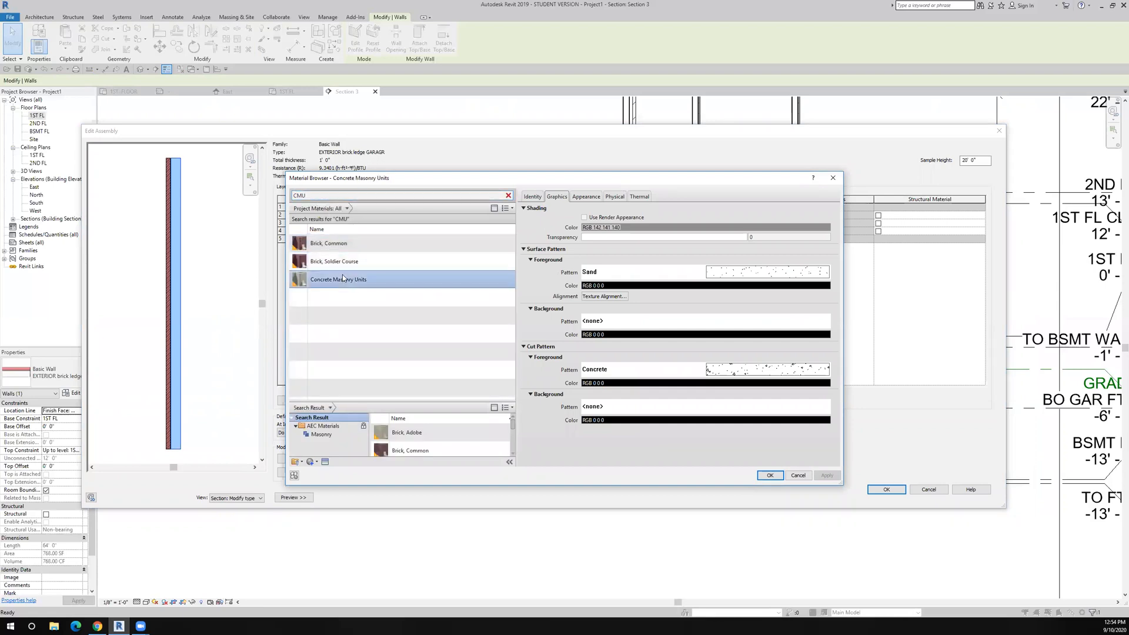
left_click(768, 476)
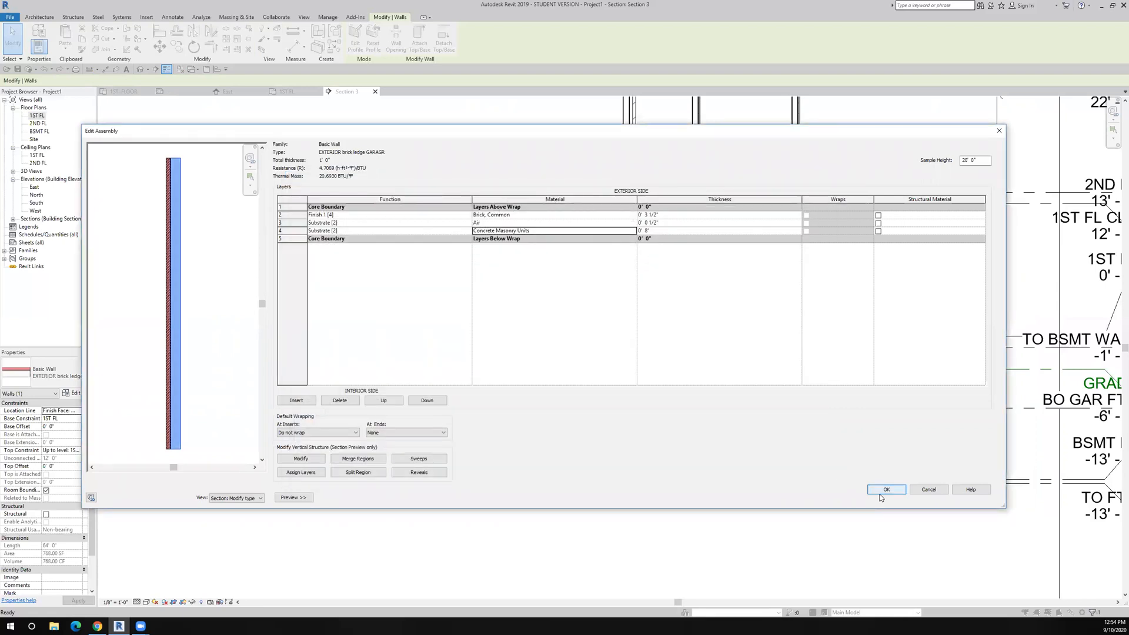
left_click(881, 492)
left_click(880, 497)
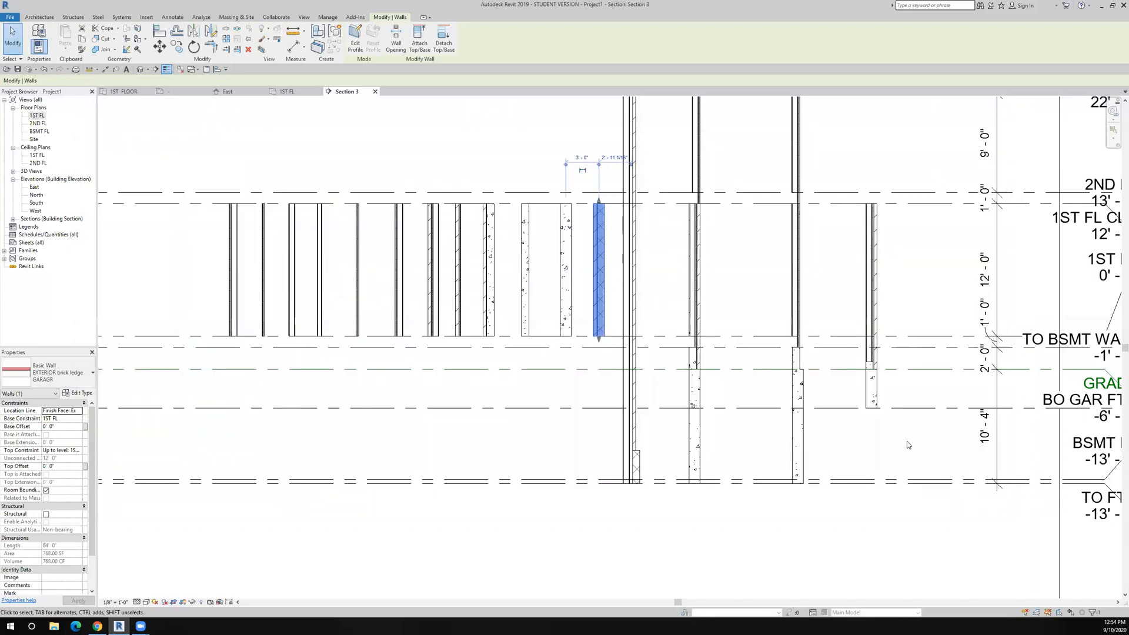
- In the garage stacked wall's structure, replace the EXTERIOR brick ledge component with EXTERIOR brick ledge GARAGR, accept the type changes and deselect the wall
left_click(907, 385)
scroll(864, 358, "up", 6)
middle_click_drag(833, 345, 711, 275)
left_click(764, 317)
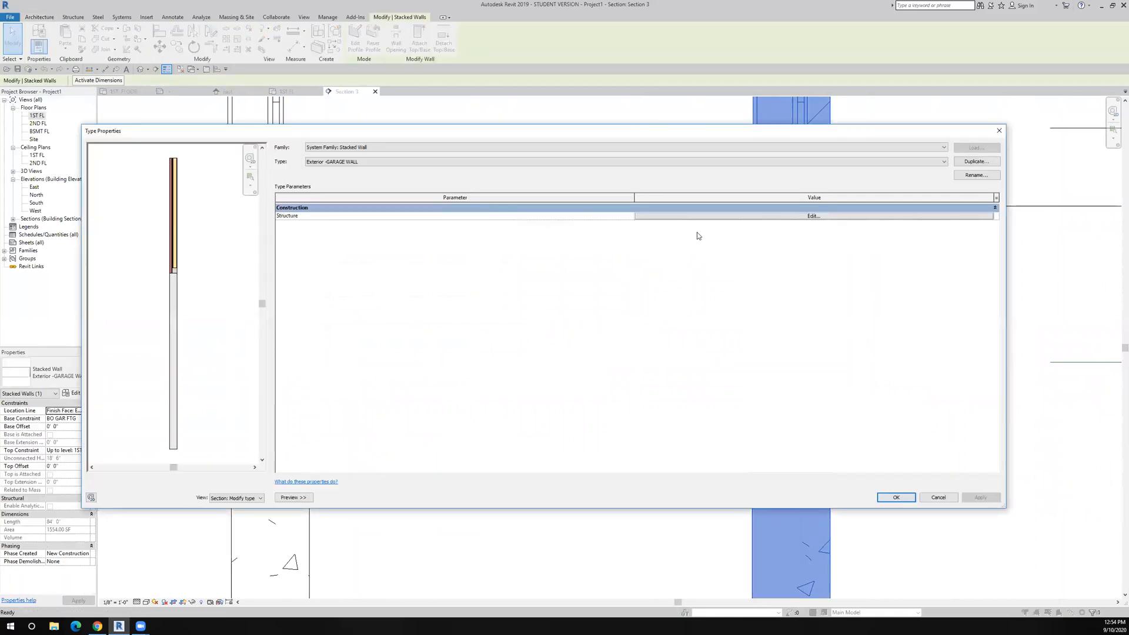
left_click(695, 215)
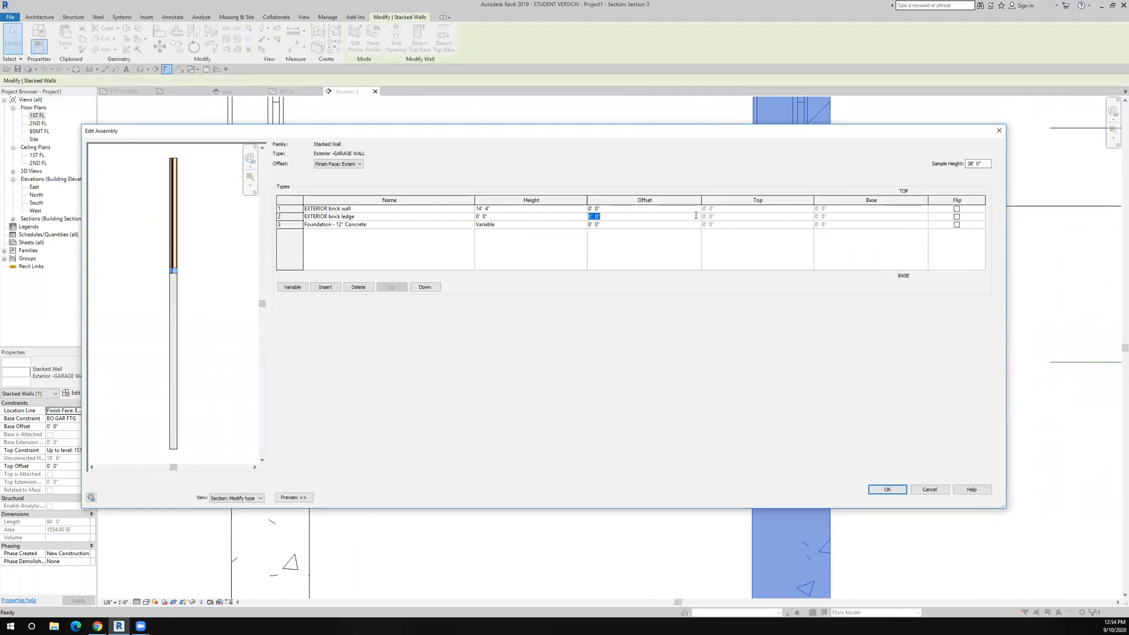
left_click(406, 216)
left_click(470, 217)
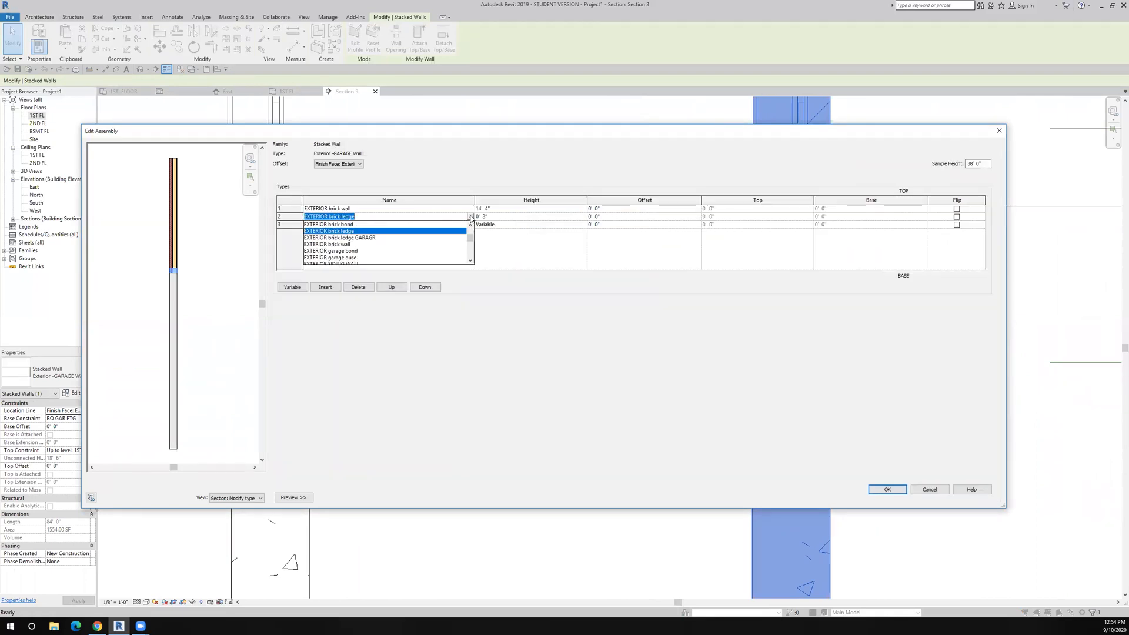
left_click(367, 238)
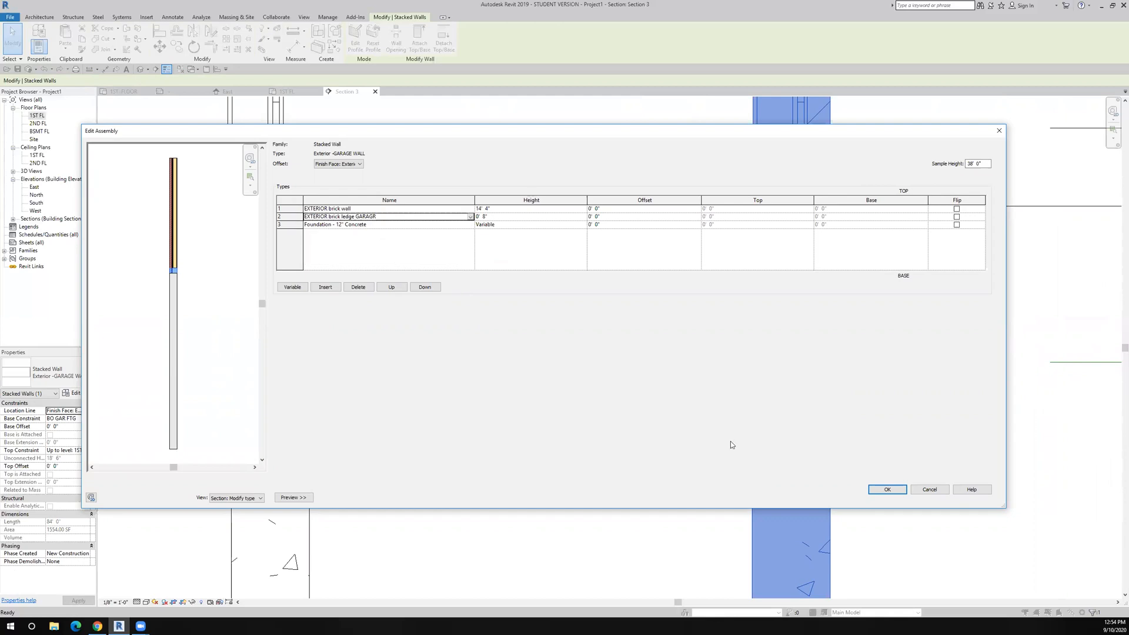
left_click(877, 491)
left_click(885, 498)
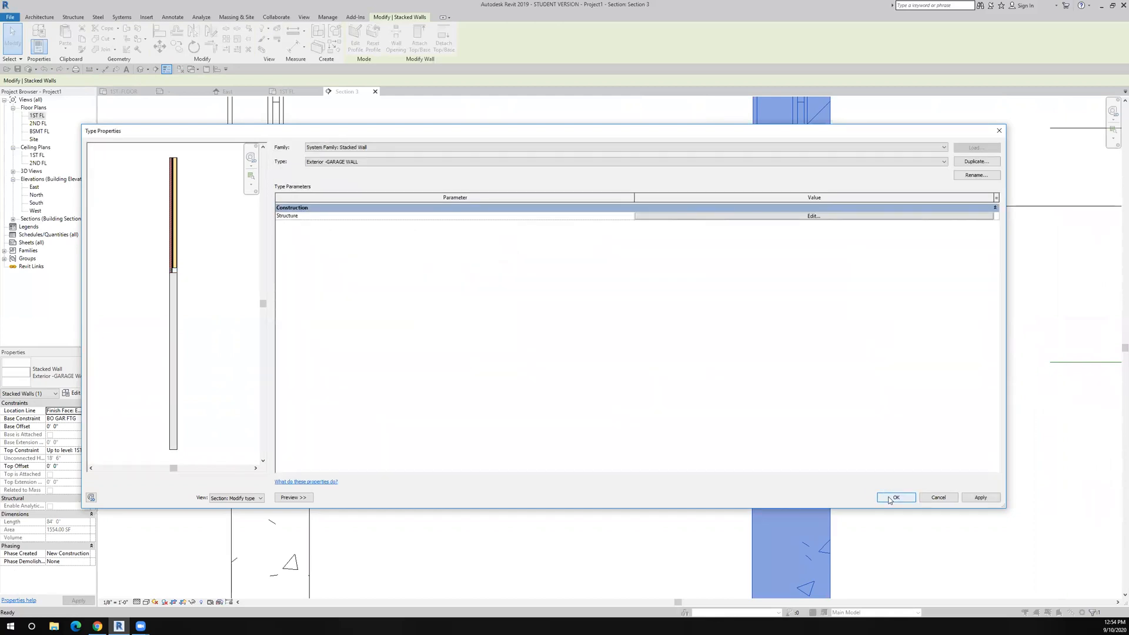
left_click(885, 477)
- Check the garage wall's materials in the Realistic visual style and return the section view to Hidden Line
scroll(885, 477, "down", 3)
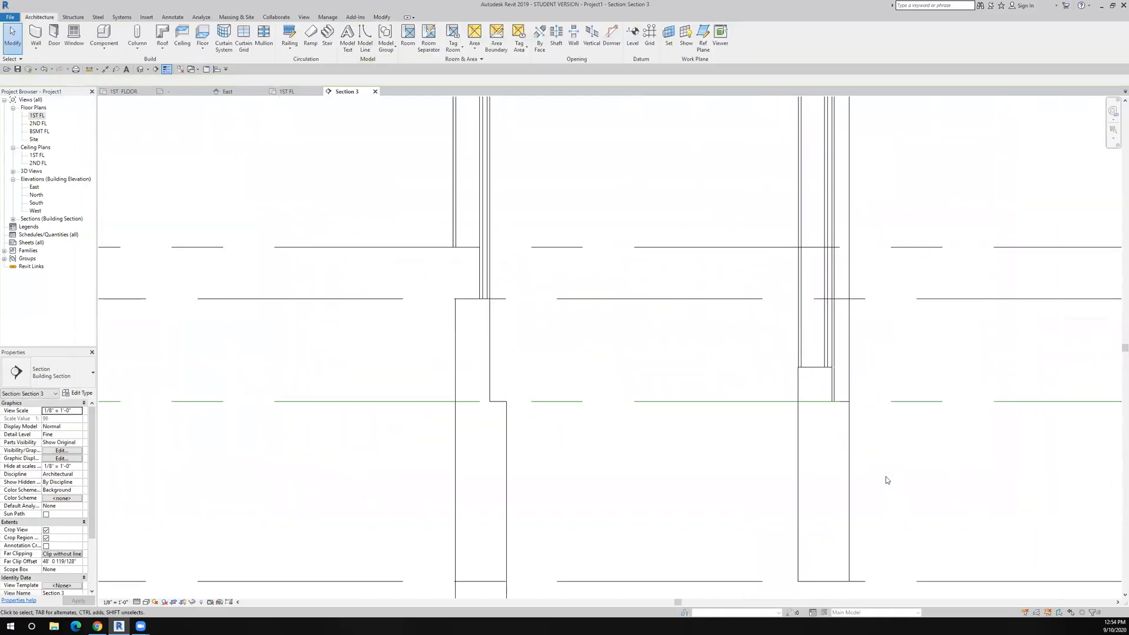
left_click(147, 602)
left_click(154, 585)
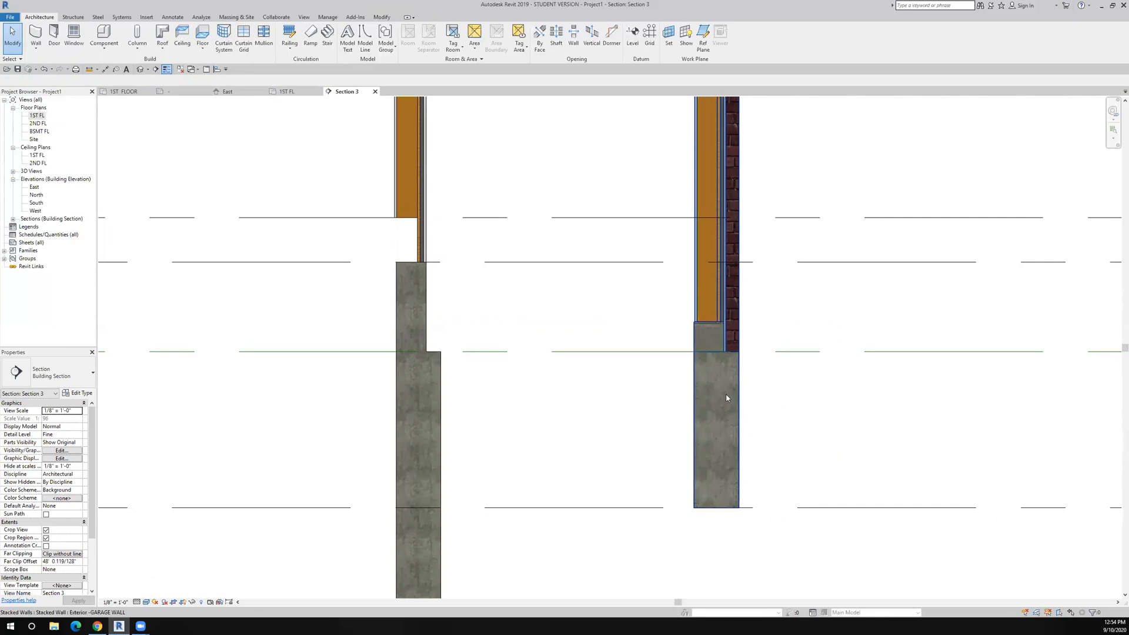
scroll(728, 398, "up", 2)
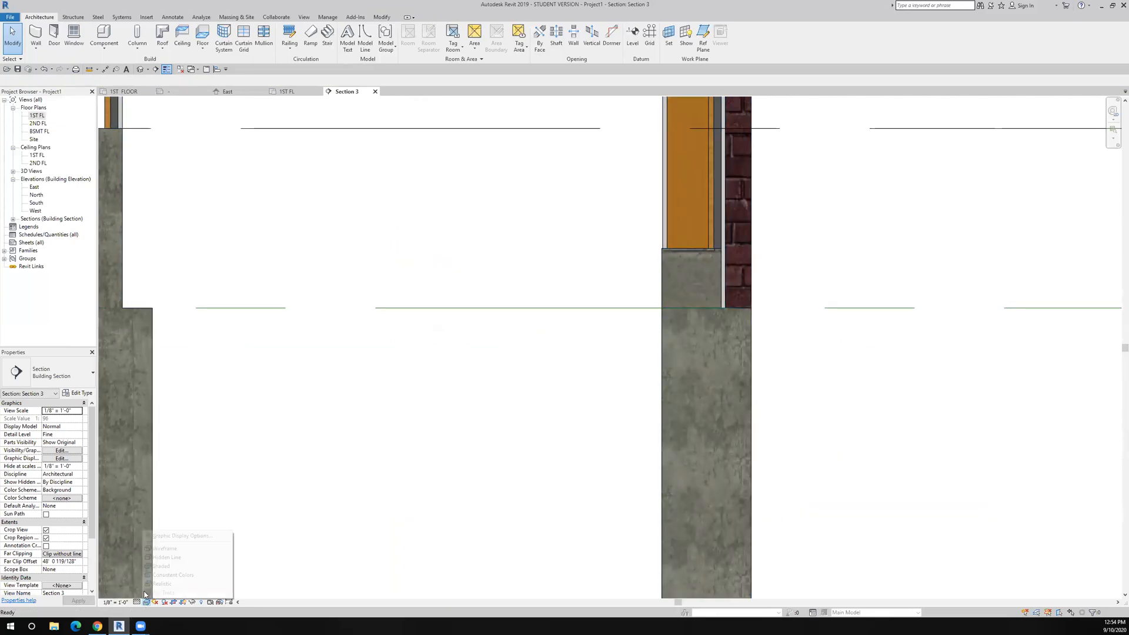
left_click(145, 602)
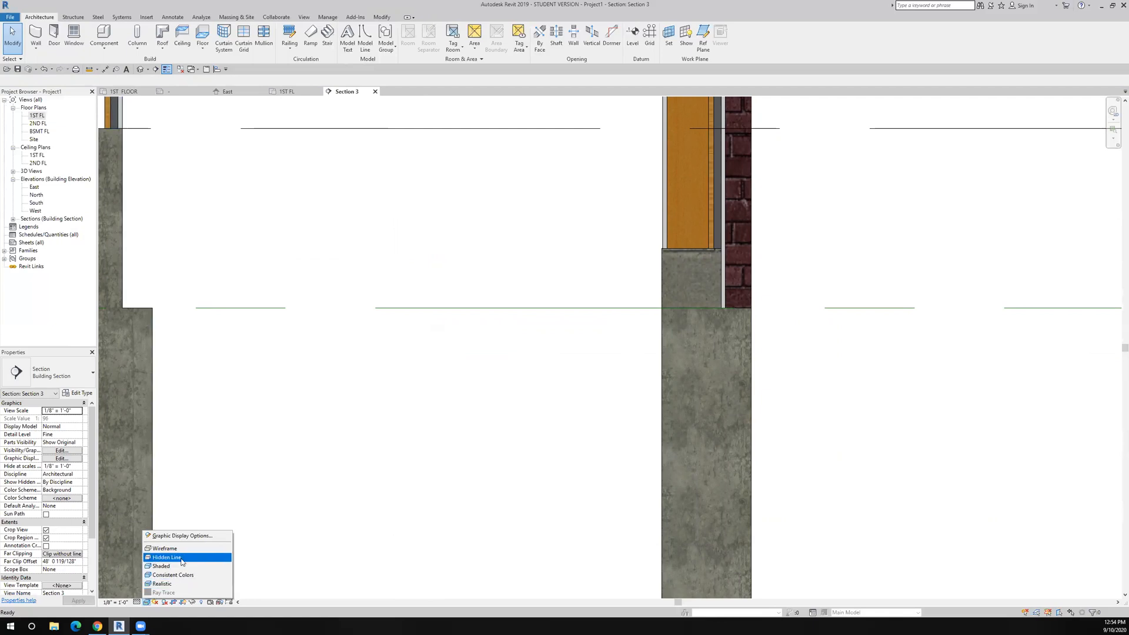
left_click(166, 557)
scroll(798, 506, "down", 2)
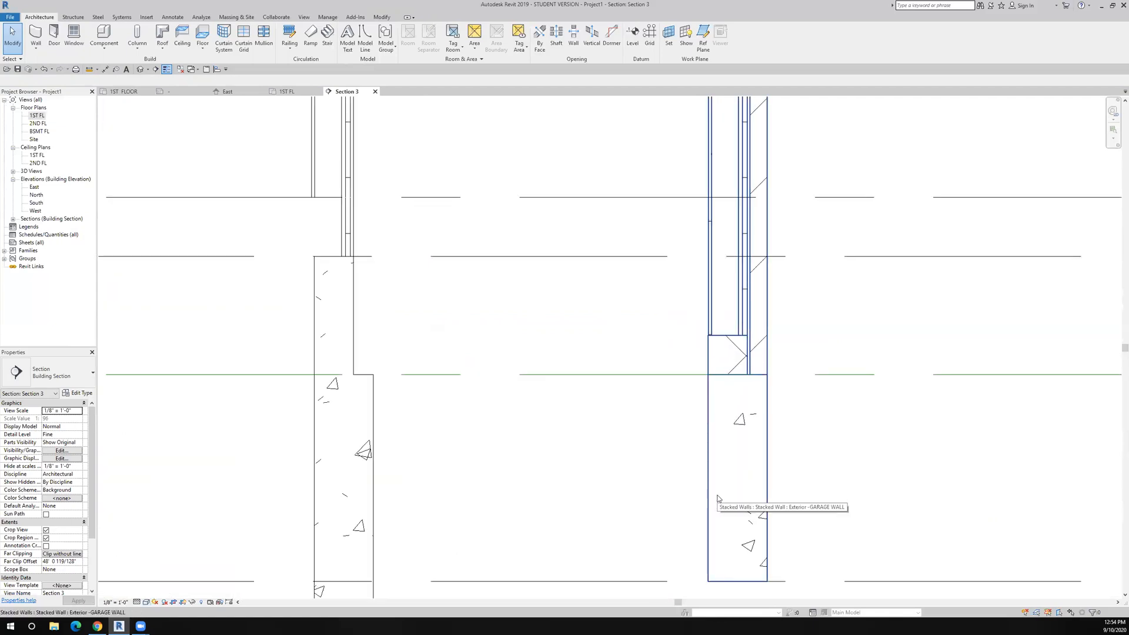
scroll(717, 498, "down", 4)
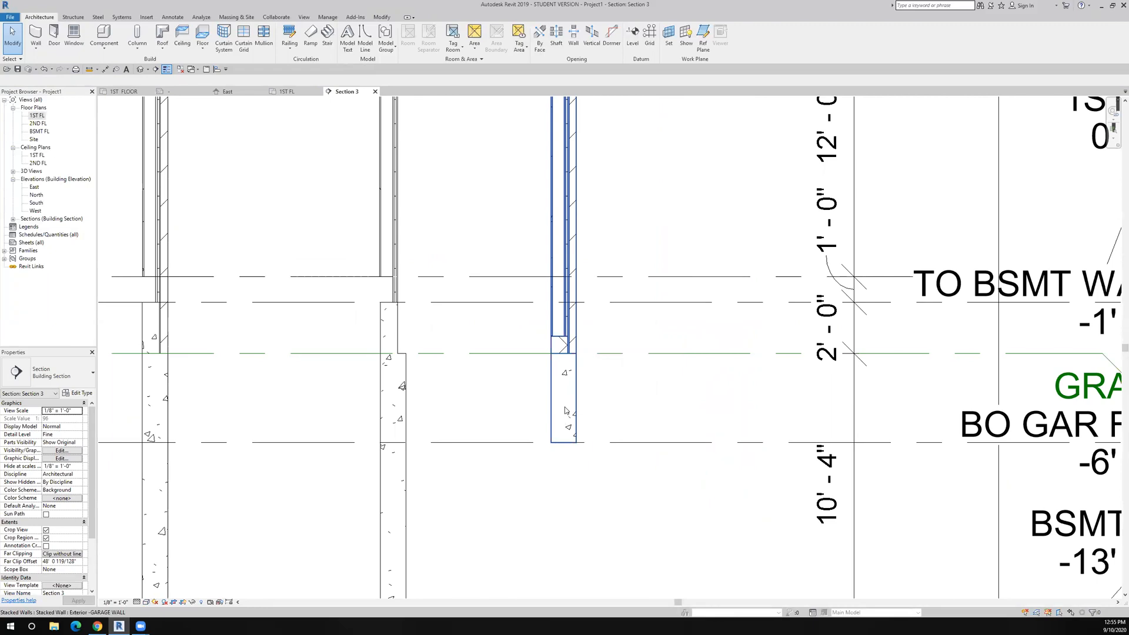
scroll(565, 407, "down", 3)
scroll(565, 407, "up", 3)
scroll(563, 369, "down", 4)
scroll(491, 361, "up", 2)
middle_click_drag(491, 361, 490, 400)
scroll(489, 400, "down", 2)
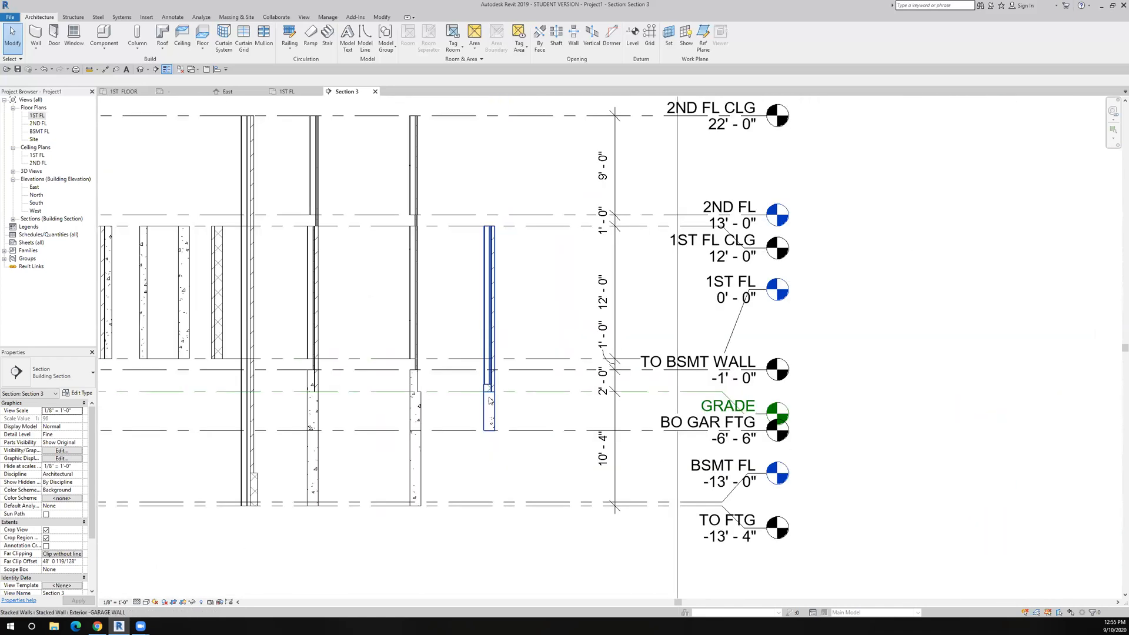